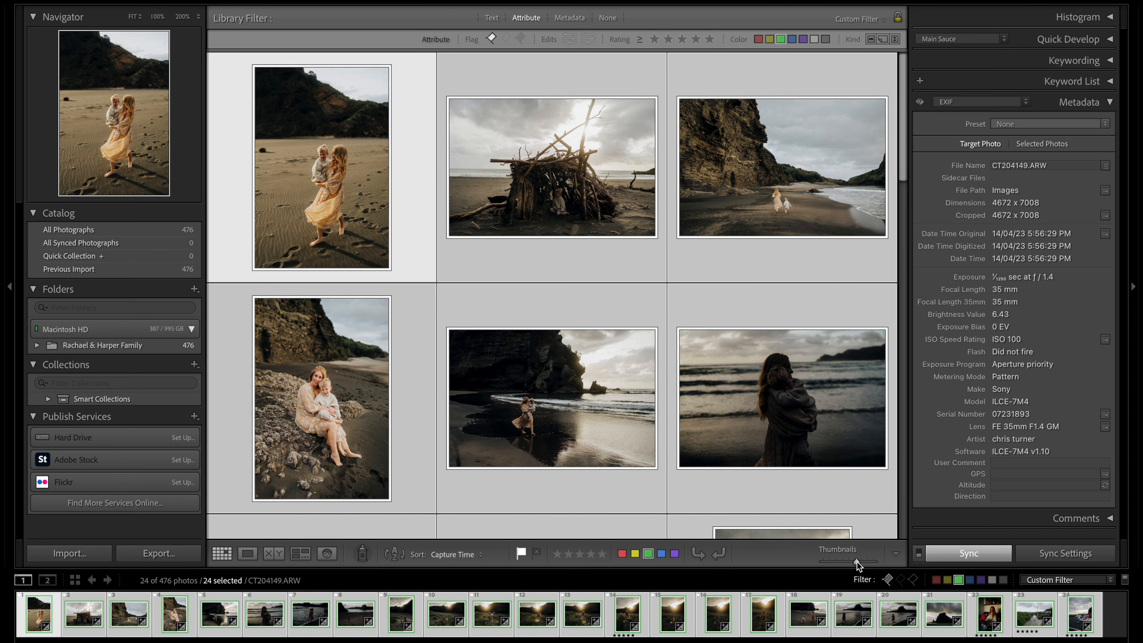
Look over the filtered photo grid and open CT204149.ARW for editing
{"action": "scroll", "coordinate": [726, 433], "scroll_direction": "down", "scroll_amount": 10}
{"action": "scroll", "coordinate": [729, 439], "scroll_direction": "up", "scroll_amount": 10}
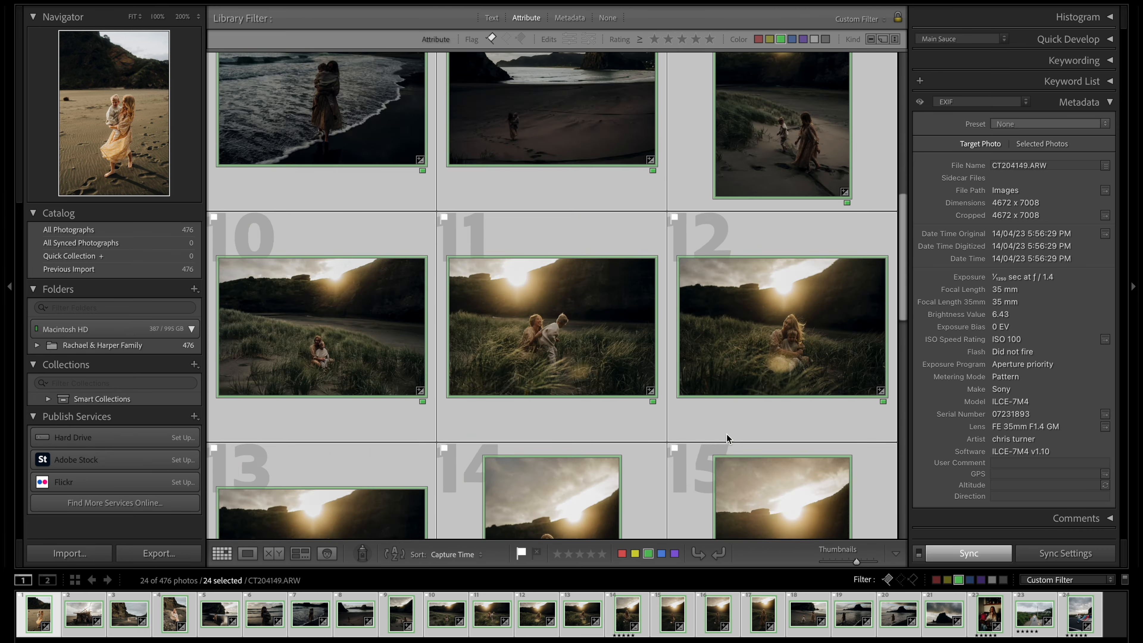
{"action": "left_click", "coordinate": [367, 170]}
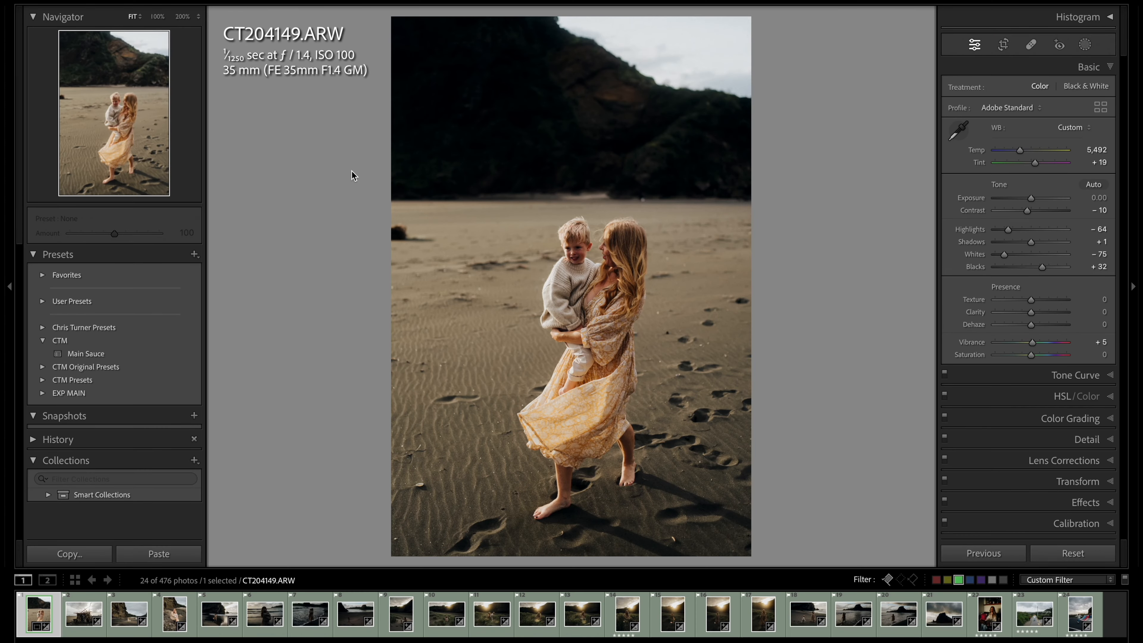
Make a virtual copy of CT204149.ARW and convert it to black and white with the CTM V3 - BW preset at exposure +0.15
{"action": "key", "text": "super+z"}
{"action": "key", "text": "minus"}
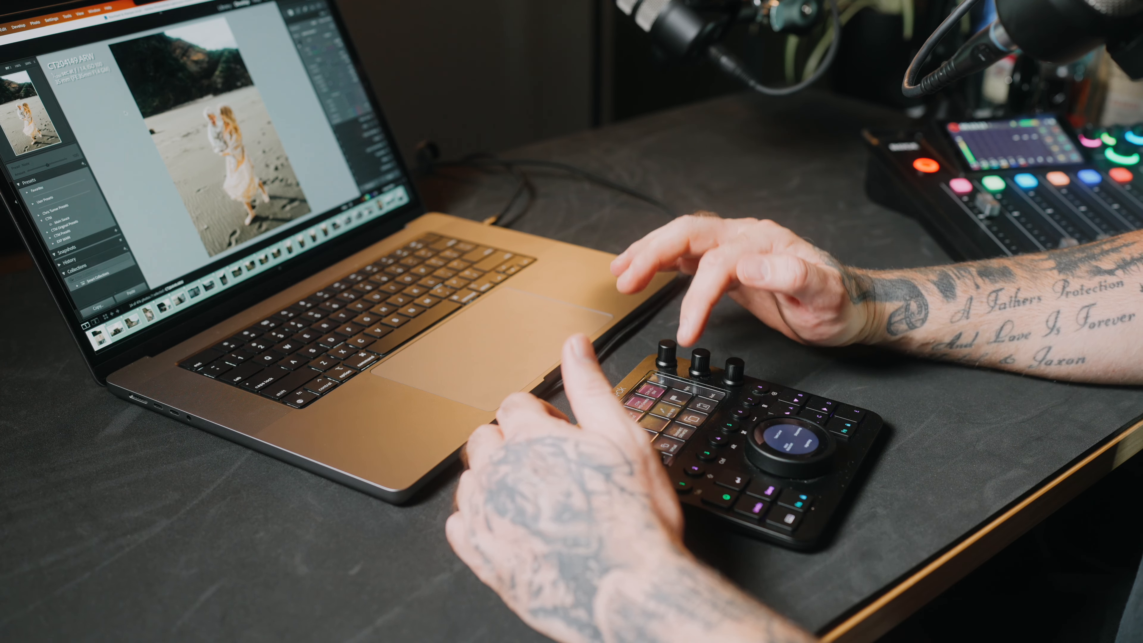
{"action": "key", "text": "super+apostrophe"}
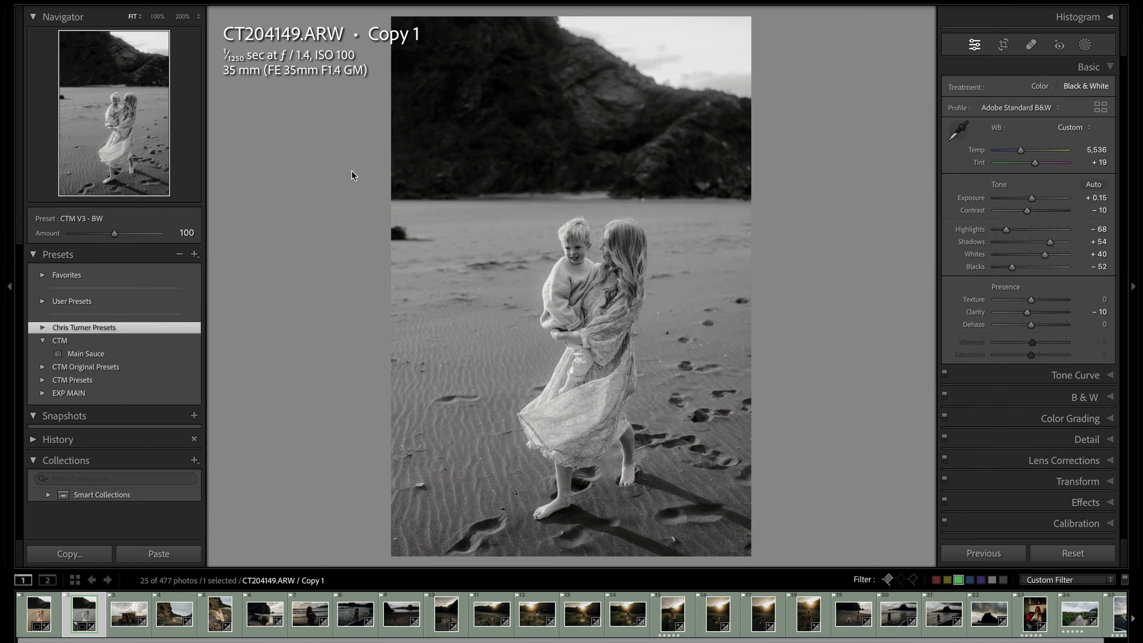
{"action": "key", "text": "equal"}
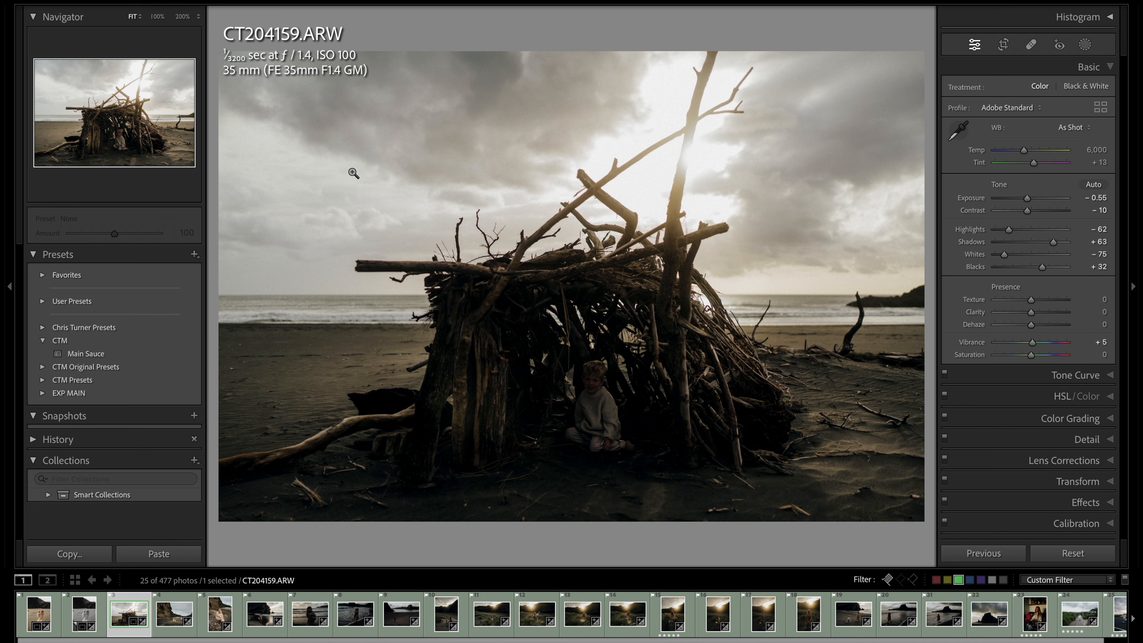
Adjust the exposure of the driftwood shelter photo CT204159.ARW to about -0.10
{"action": "key", "text": "minus"}
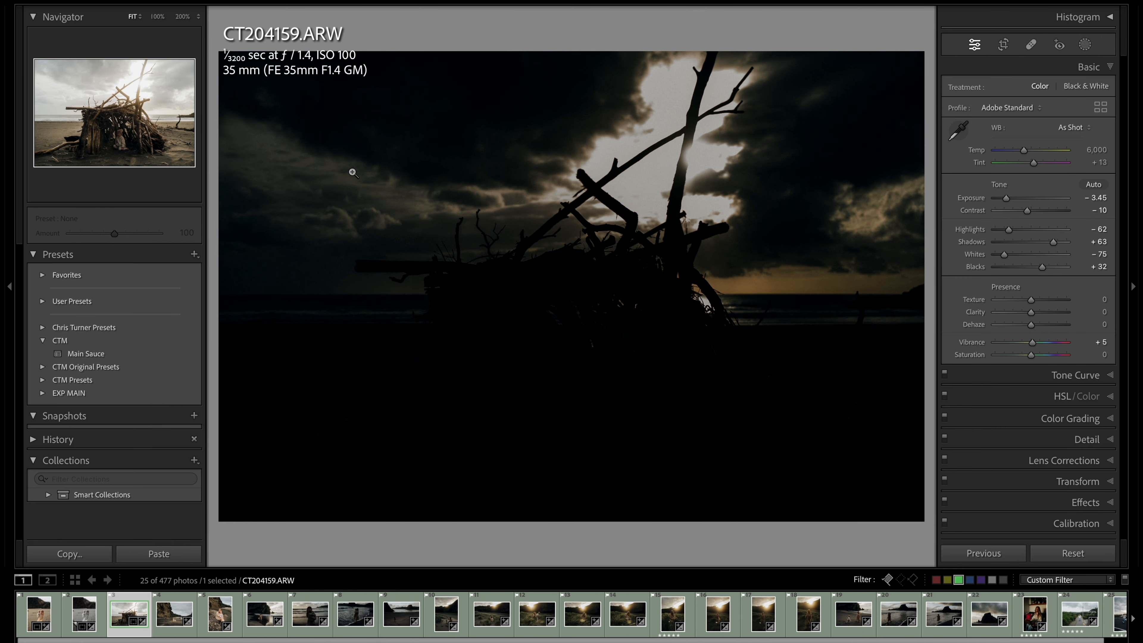
{"action": "key", "text": "equal"}
{"action": "key", "text": "equal"}
{"action": "key", "text": "equal"}
{"action": "key", "text": "equal"}
{"action": "key", "text": "equal"}
{"action": "key", "text": "equal"}
{"action": "key", "text": "equal"}
{"action": "key", "text": "equal"}
{"action": "key", "text": "equal"}
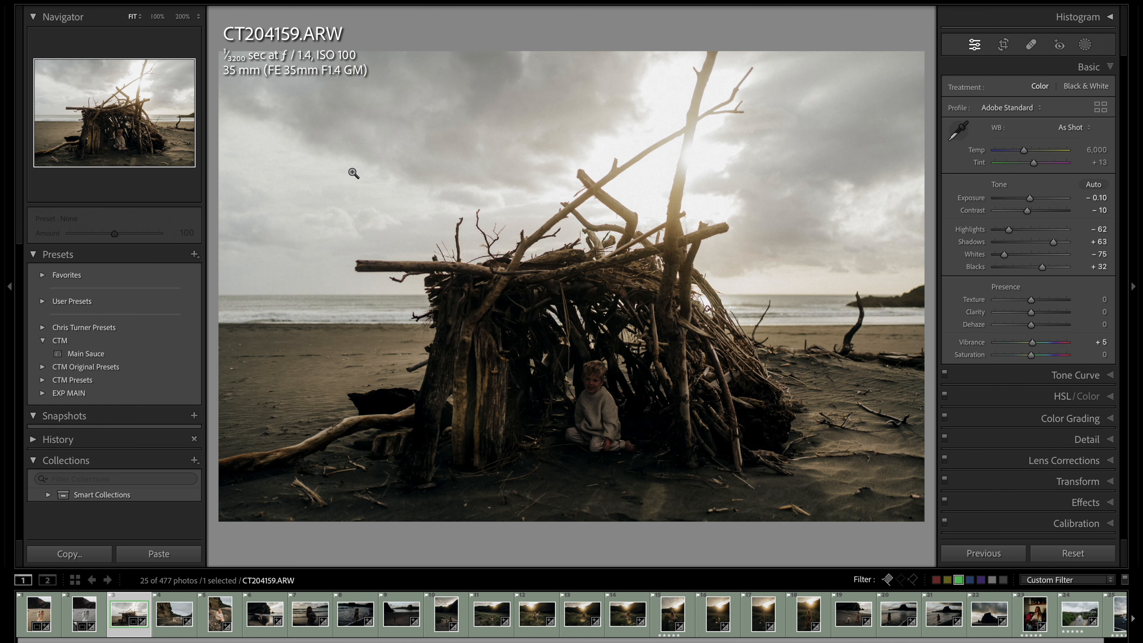
{"action": "key", "text": "equal"}
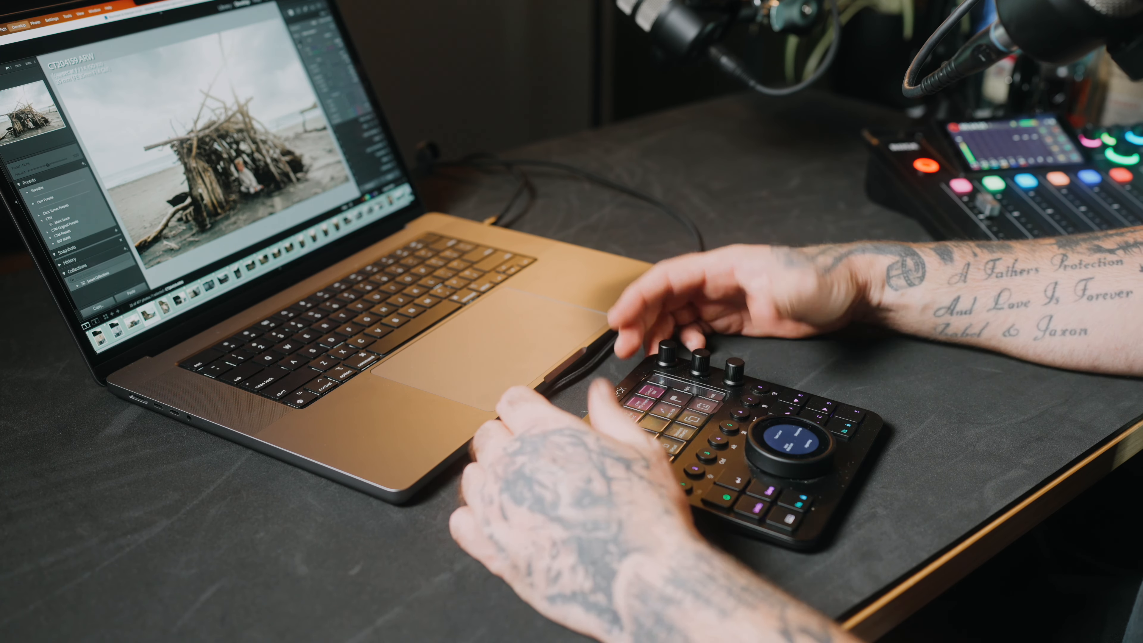
Create a virtual copy of the cliff photo CT204209.ARW in black and white using the CTM V3 - BW preset
{"action": "key", "text": "Right"}
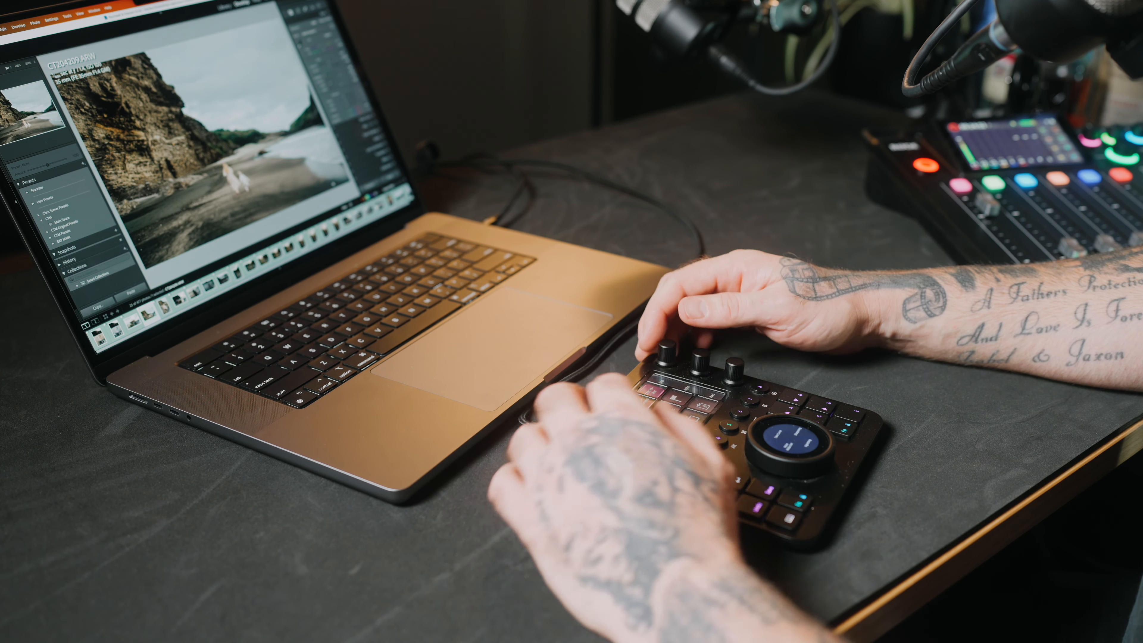
{"action": "key", "text": "super+apostrophe"}
{"action": "key", "text": "v"}
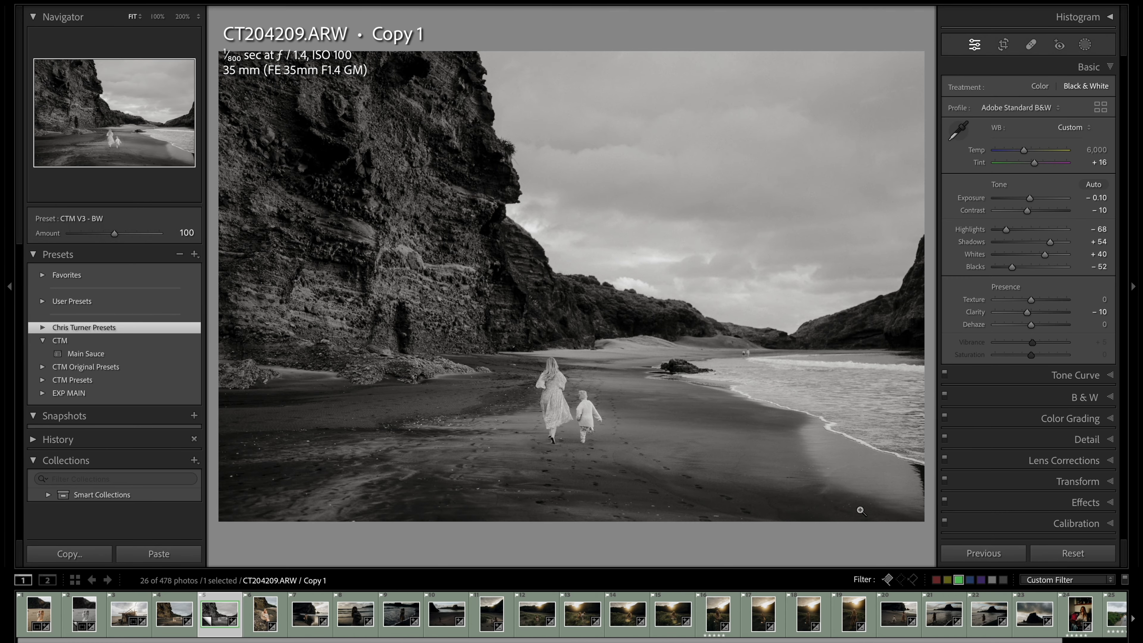
Apply the Main Sauce preset to CT204223.ARW with Temp 5,492, Tint +15, Exposure -0.05 and Highlights -72
{"action": "key", "text": "Right"}
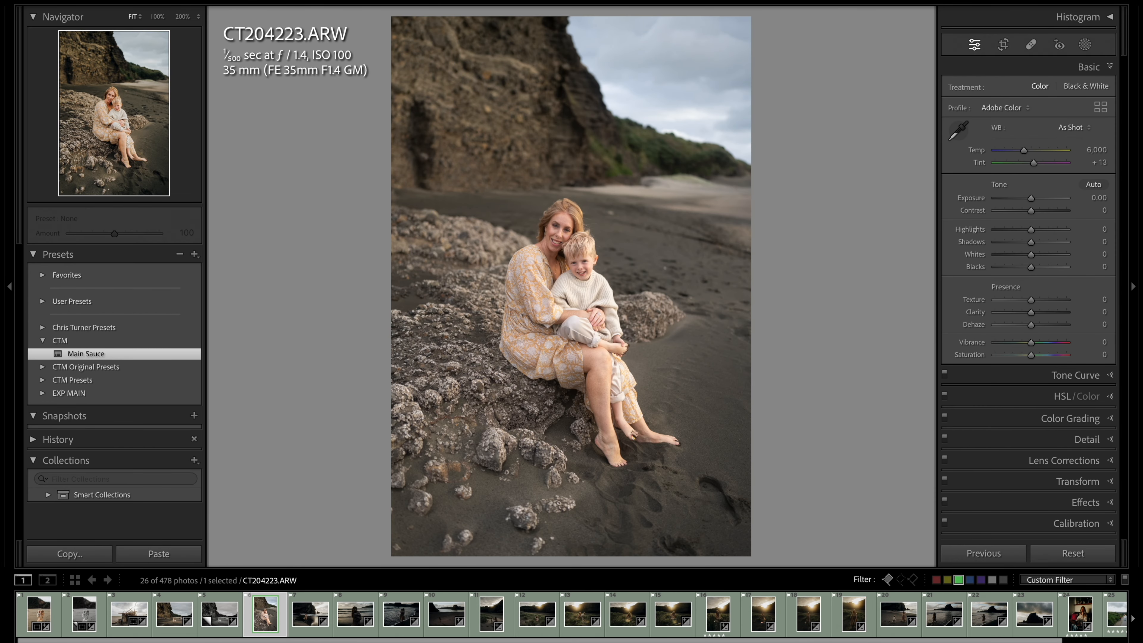
{"action": "left_click", "coordinate": [86, 354]}
{"action": "key", "text": "minus"}
{"action": "key", "text": "minus"}
{"action": "key", "text": "equal"}
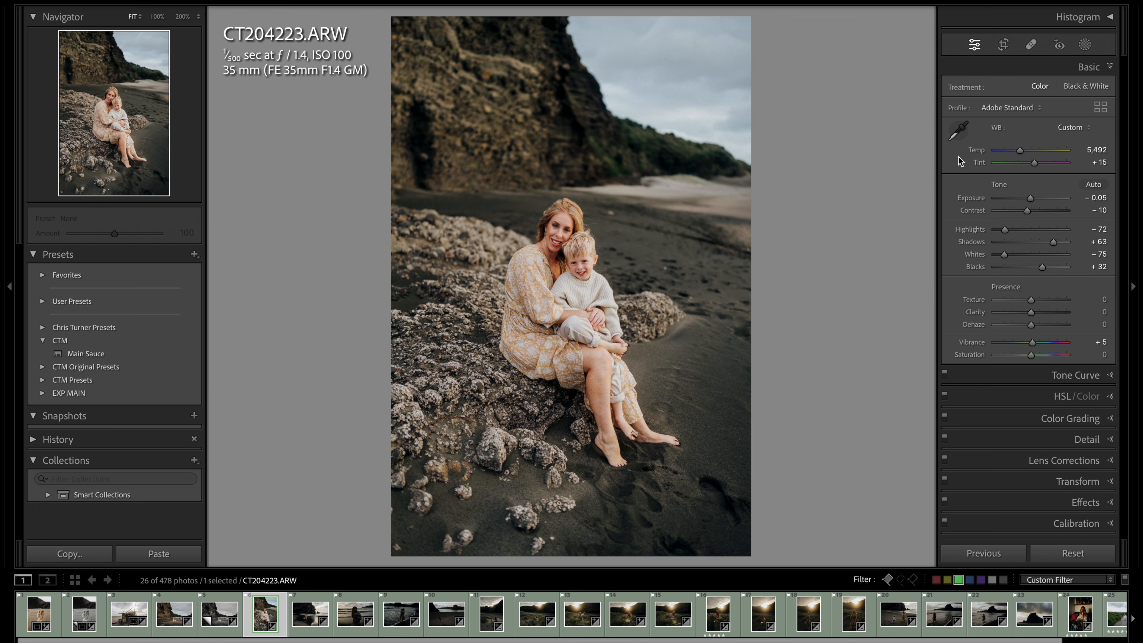
Crop the seated portrait CT204223.ARW to a 4 x 3 aspect and reposition the image slightly within the frame
{"action": "left_click", "coordinate": [1008, 48]}
{"action": "left_click", "coordinate": [1060, 90]}
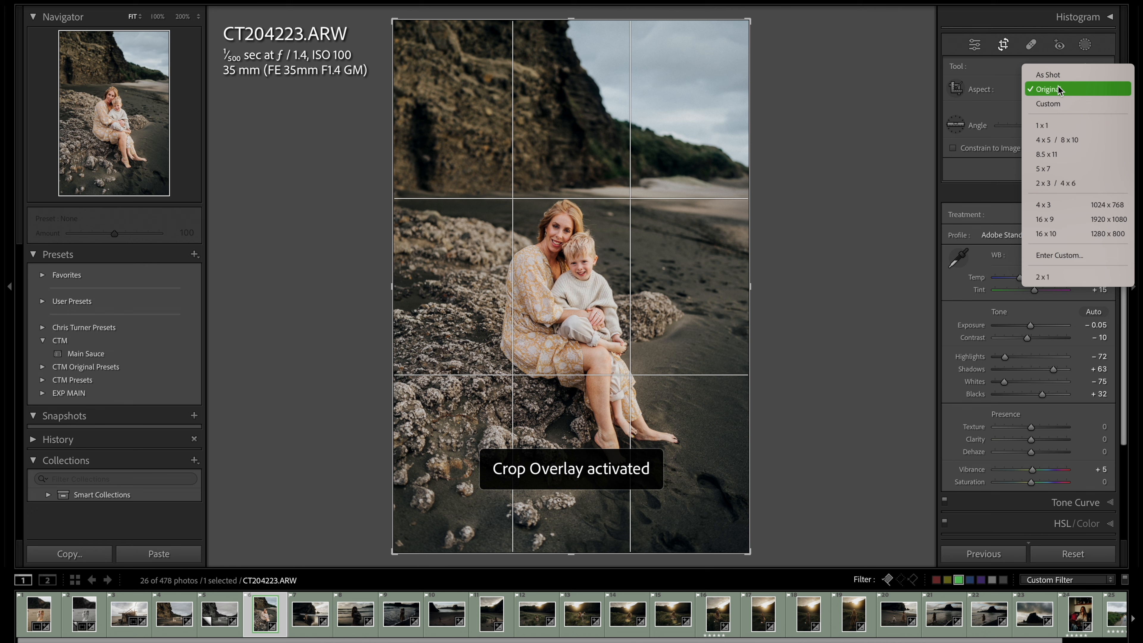
{"action": "left_click", "coordinate": [1048, 205]}
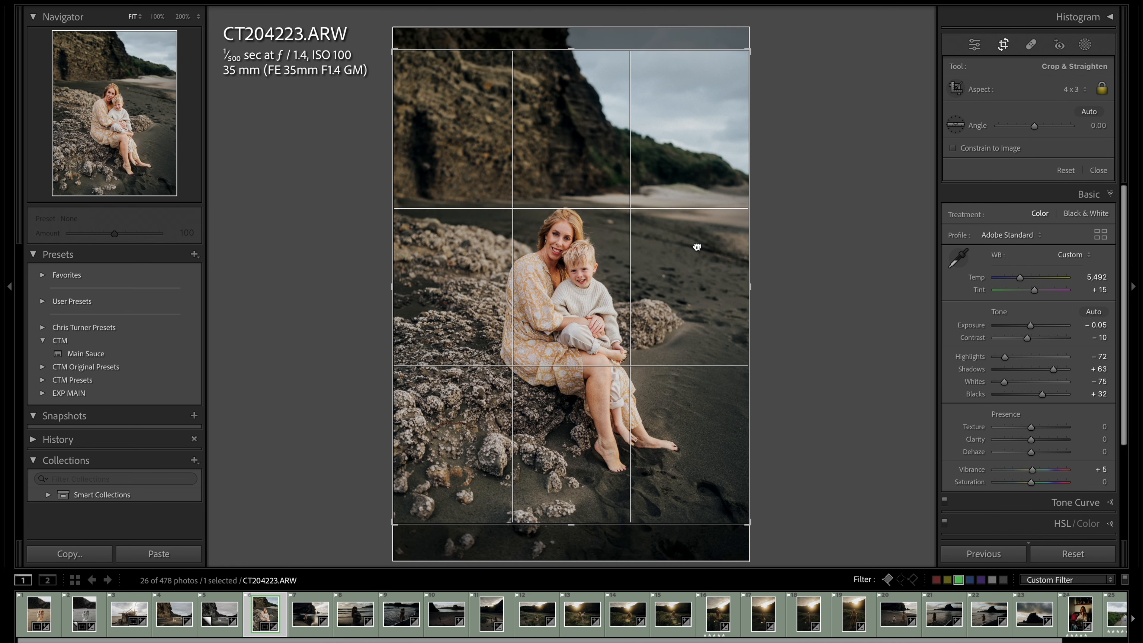
{"action": "left_click_drag", "start_coordinate": [697, 246], "coordinate": [699, 239]}
{"action": "key", "text": "Return"}
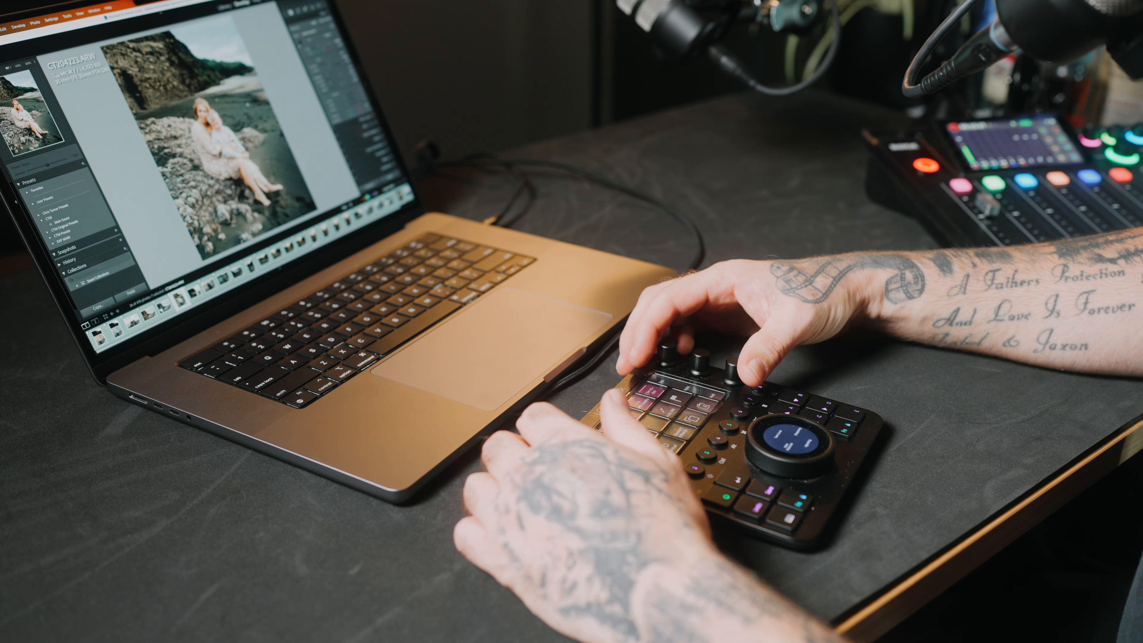
Make a virtual copy of the cropped CT204223.ARW and give it the CTM V3 - BW preset
{"action": "key", "text": "Right"}
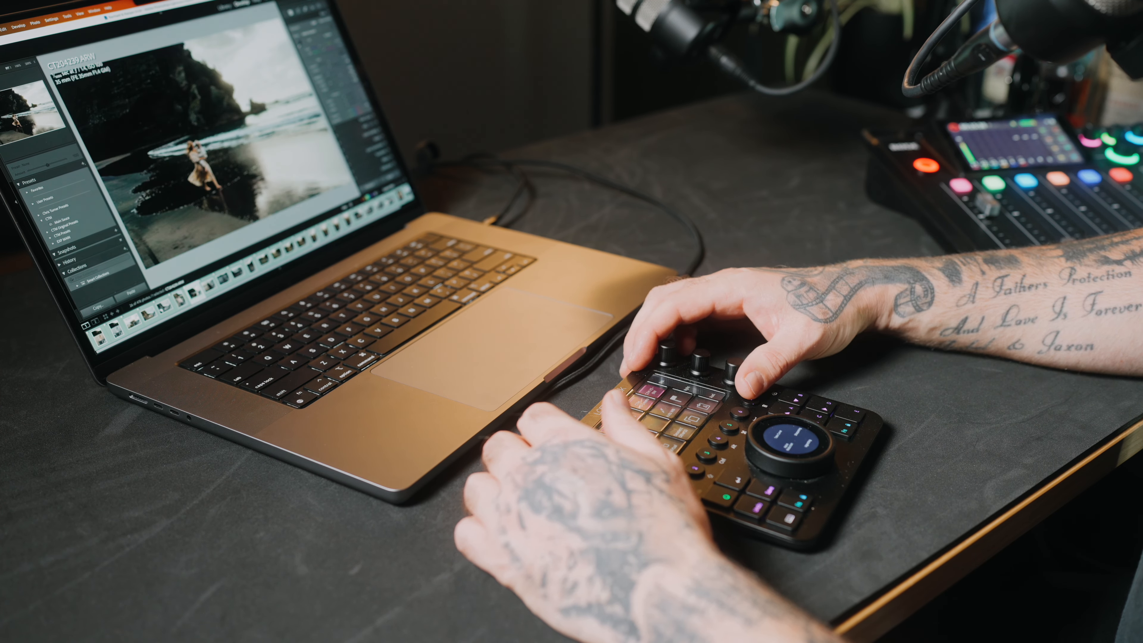
{"action": "key", "text": "Left"}
{"action": "key", "text": "super+apostrophe"}
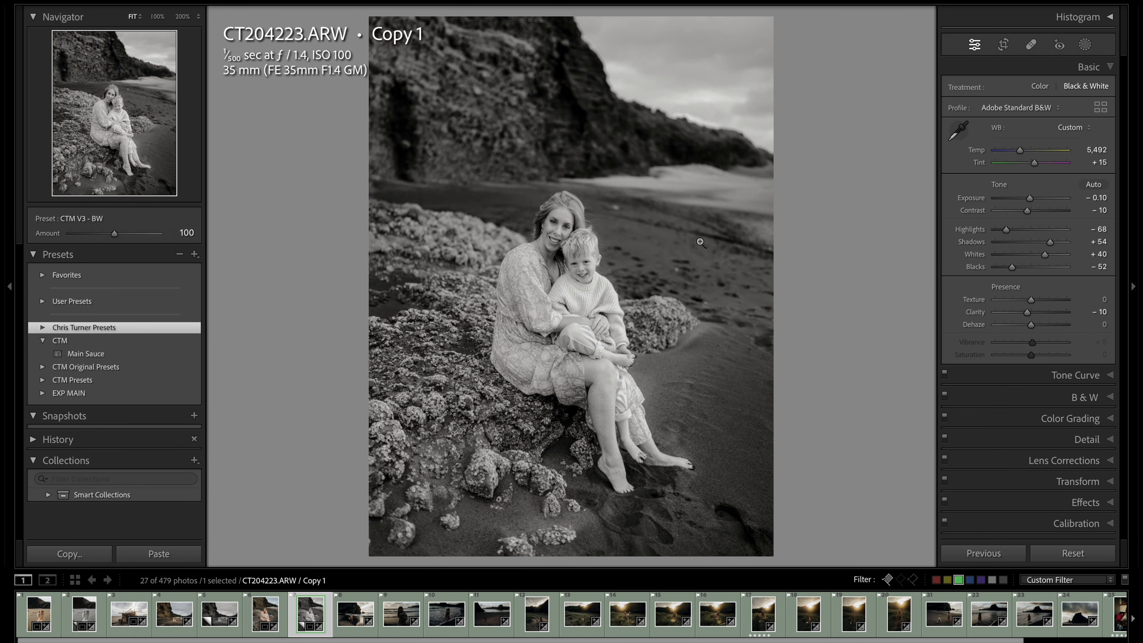
Brighten the shoreline photo CT204239.ARW to an exposure of +0.80
{"action": "key", "text": "Right"}
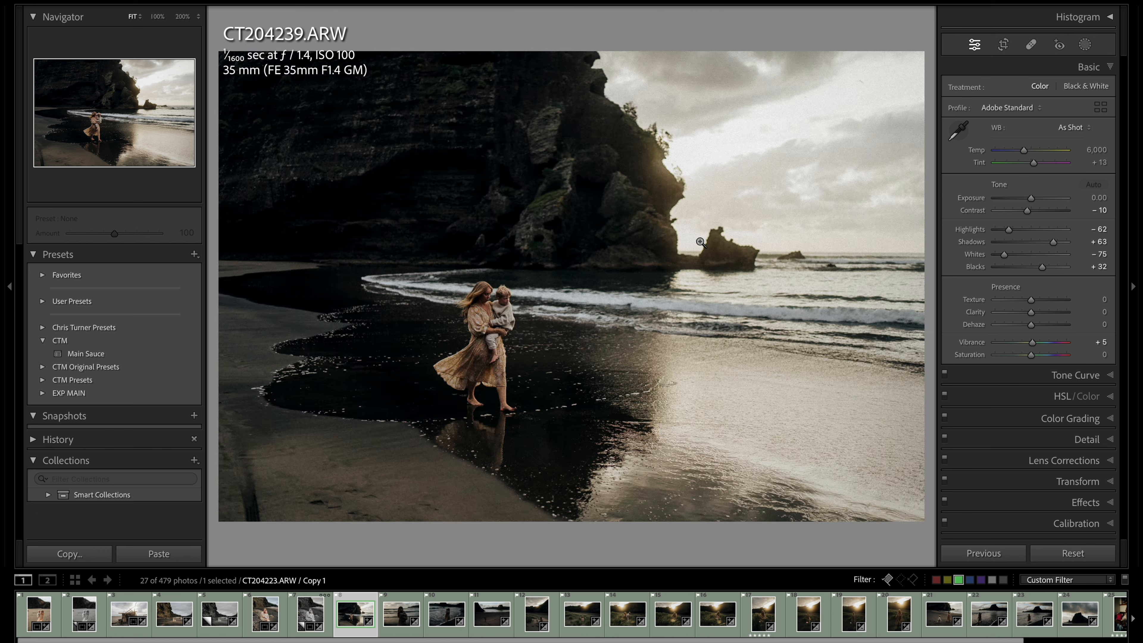
{"action": "key", "text": "equal"}
{"action": "key", "text": "equal"}
{"action": "key", "text": "equal"}
{"action": "key", "text": "equal"}
{"action": "key", "text": "equal"}
{"action": "key", "text": "equal"}
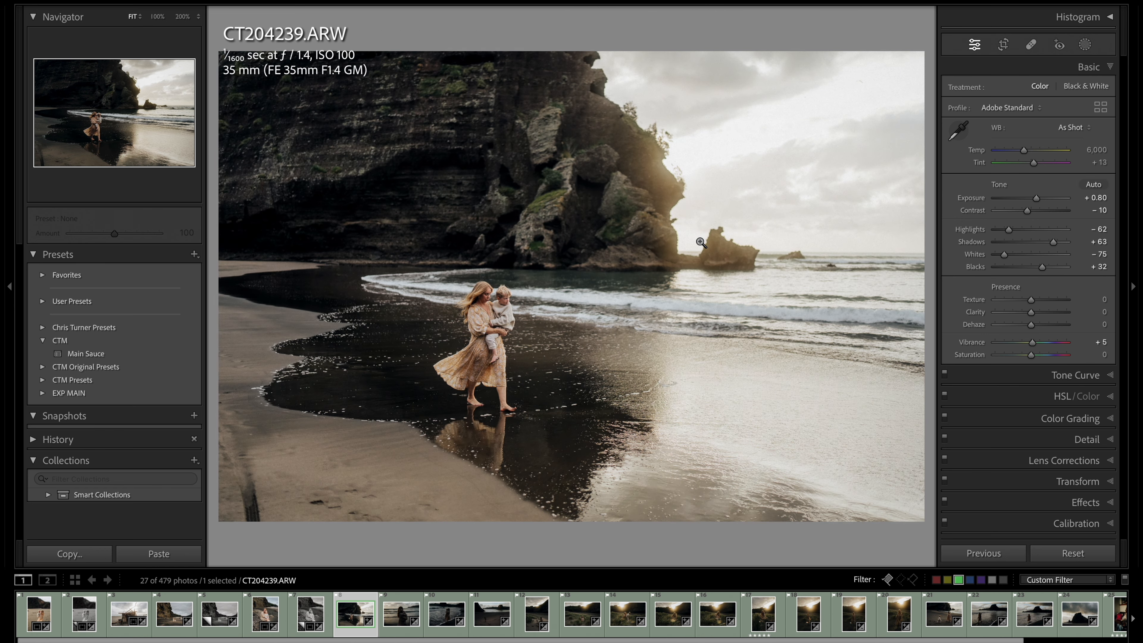
Set the exposure of CT204239.ARW to +0.55 and fine-tune its Transform rotation to 0.0
{"action": "key", "text": "super+7"}
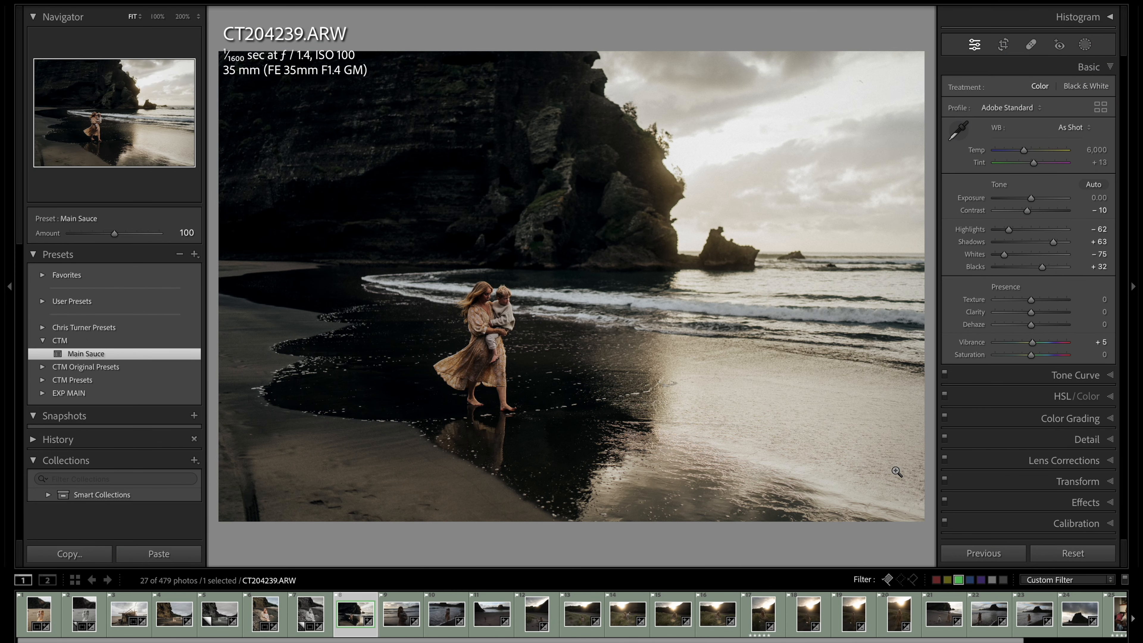
{"action": "key", "text": "equal"}
{"action": "key", "text": "super+7"}
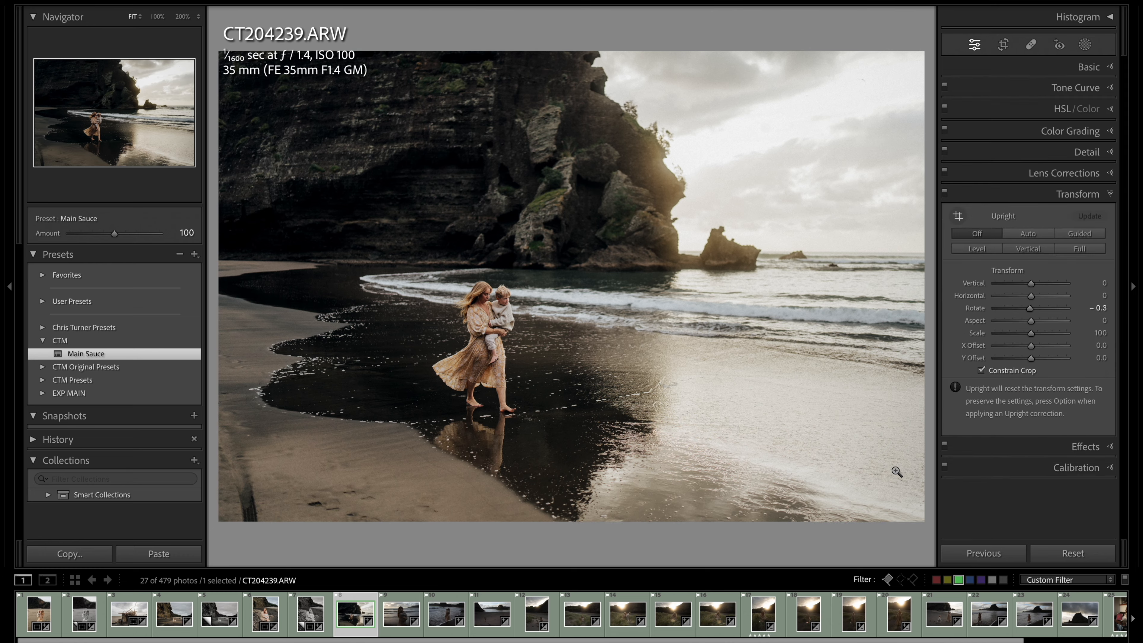
{"action": "key", "text": "minus"}
{"action": "key", "text": "equal"}
{"action": "key", "text": "equal"}
{"action": "key", "text": "equal"}
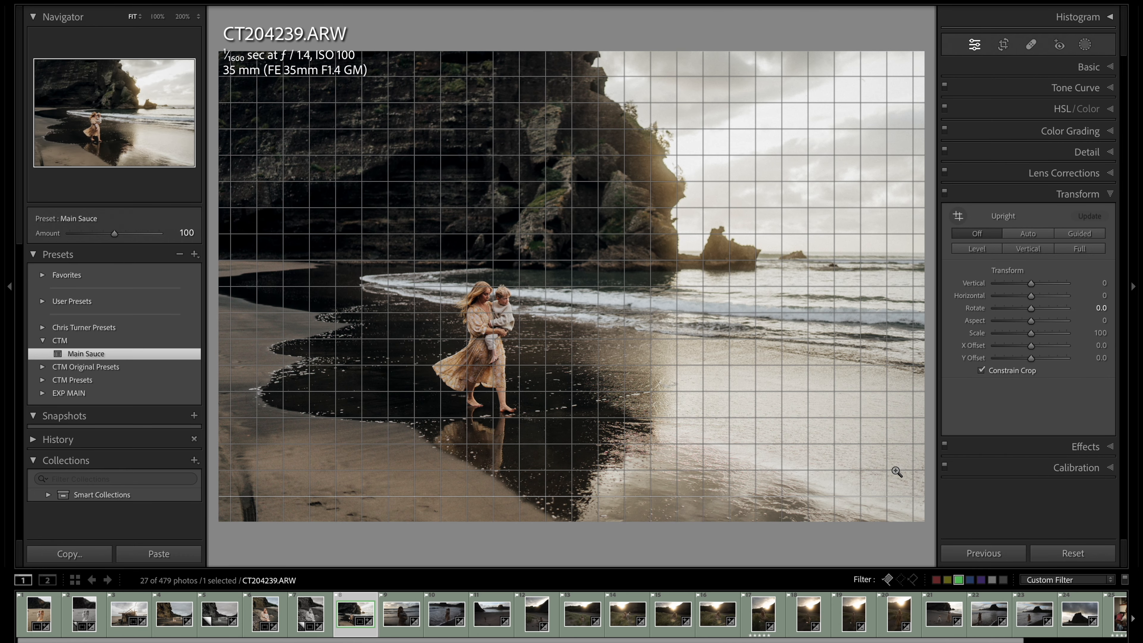
{"action": "key", "text": "super+1"}
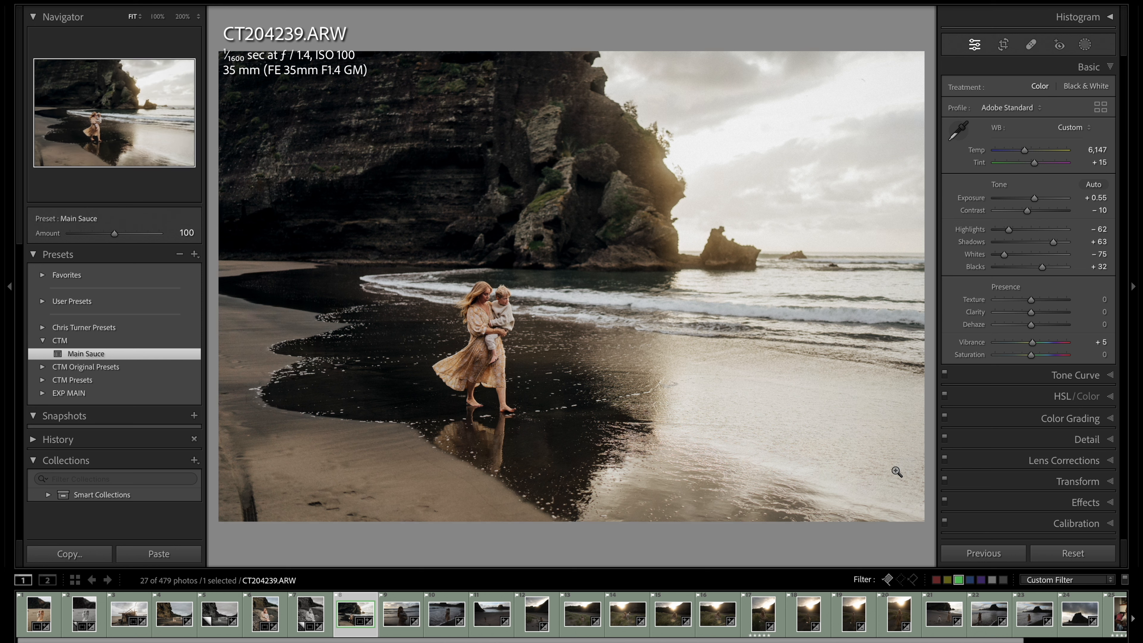
Set CT204239.ARW to Temp 6,196 and exposure +0.65, and crop it slightly tighter from the lower-left corner at the original aspect
{"action": "key", "text": "equal"}
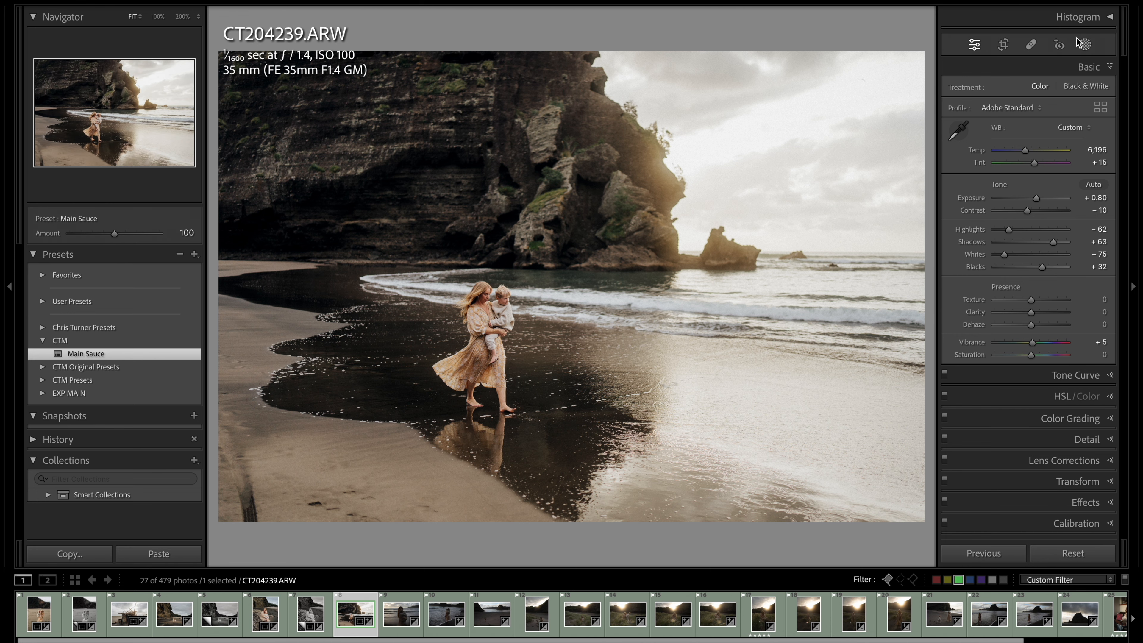
{"action": "left_click", "coordinate": [1007, 41]}
{"action": "left_click_drag", "start_coordinate": [220, 521], "coordinate": [241, 514]}
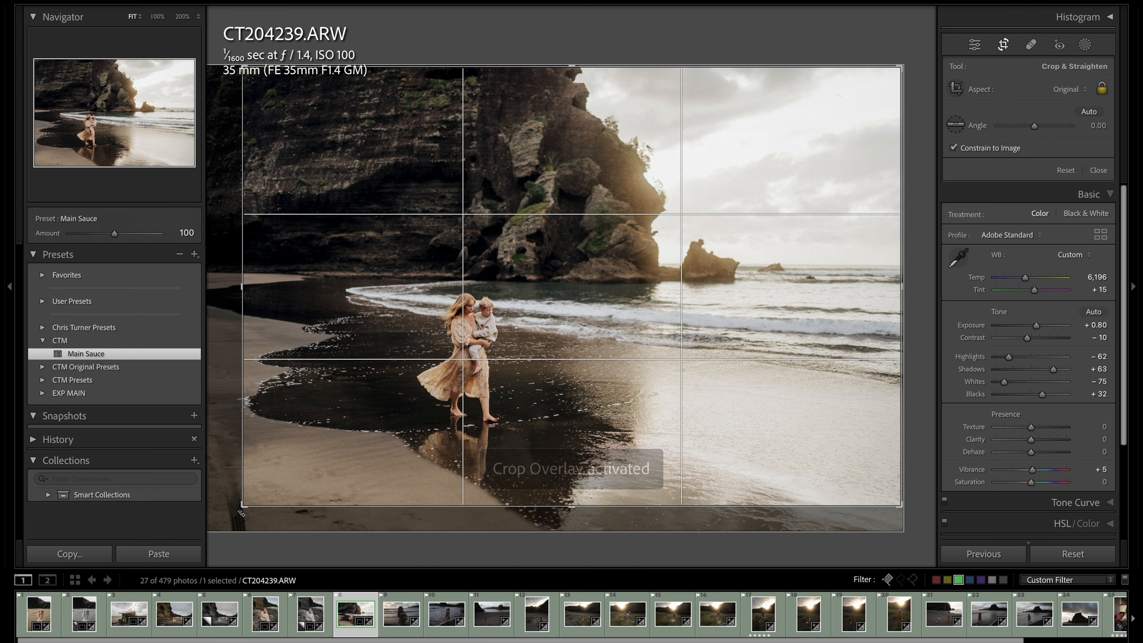
{"action": "key", "text": "d"}
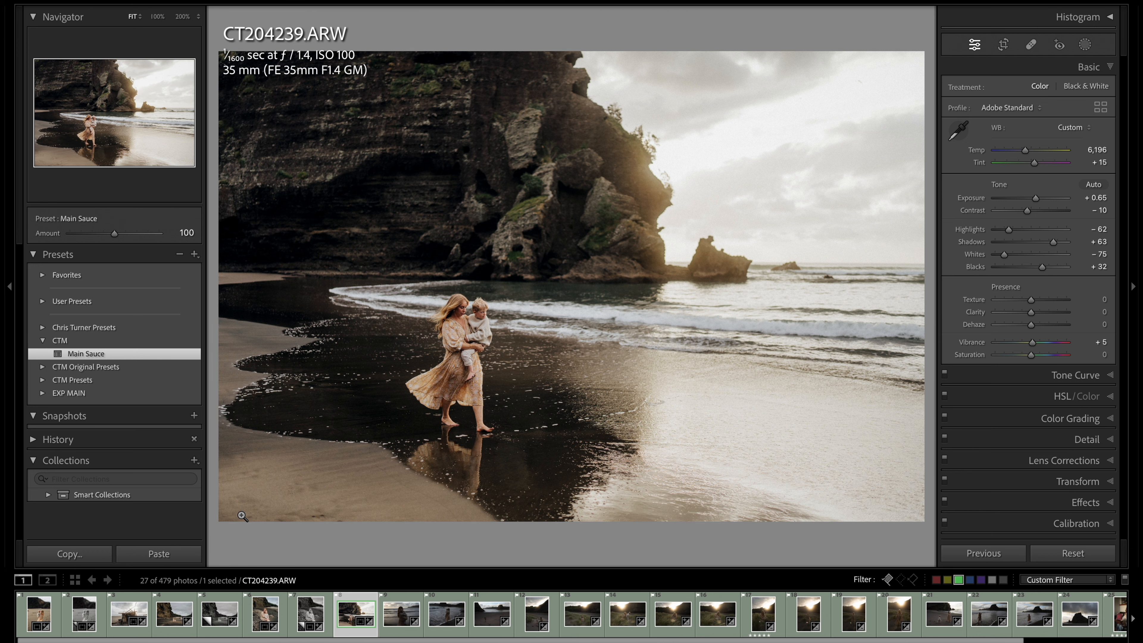
Apply the Main Sauce preset to CT204257.ARW with exposure +1.55 and make a virtual copy of it using the CTM V3 - BW preset
{"action": "key", "text": "Right"}
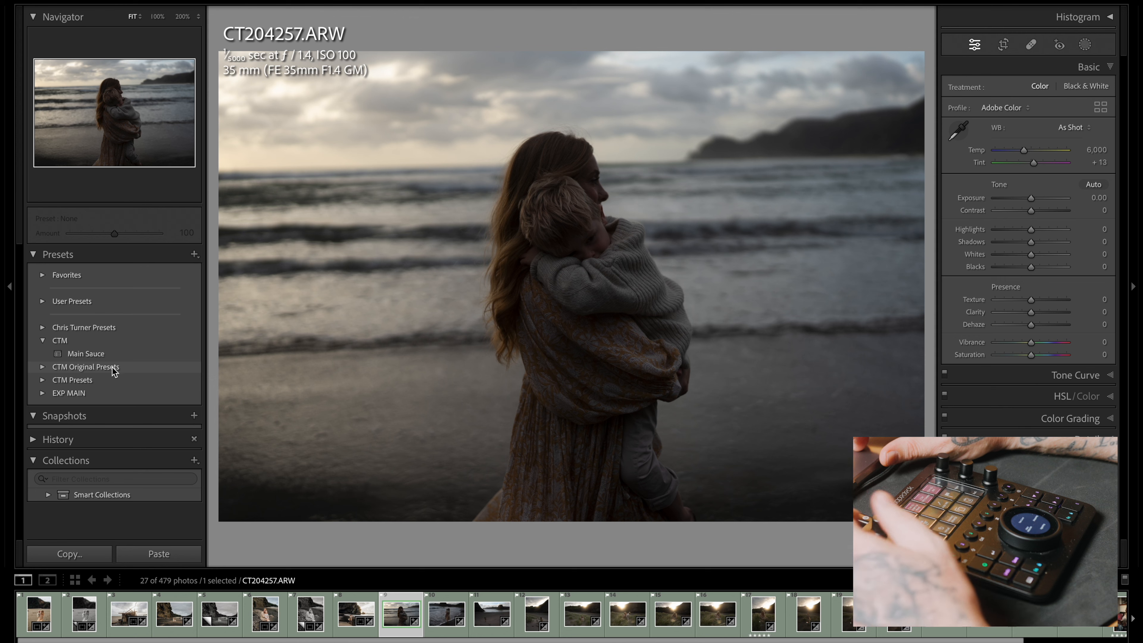
{"action": "left_click", "coordinate": [88, 353]}
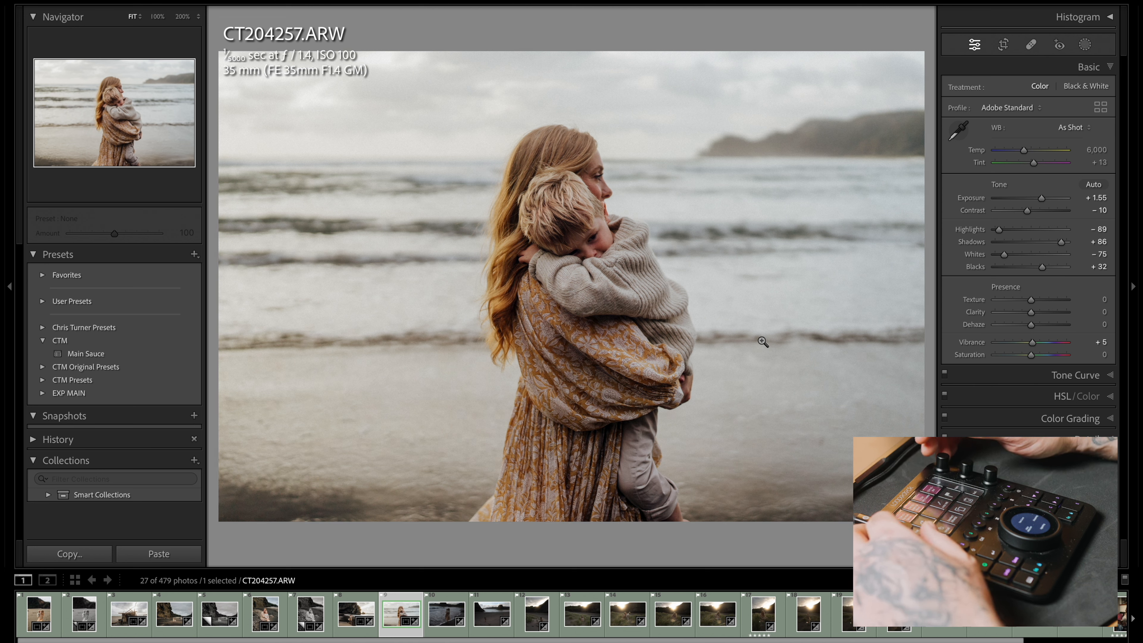
{"action": "key", "text": "super+apostrophe"}
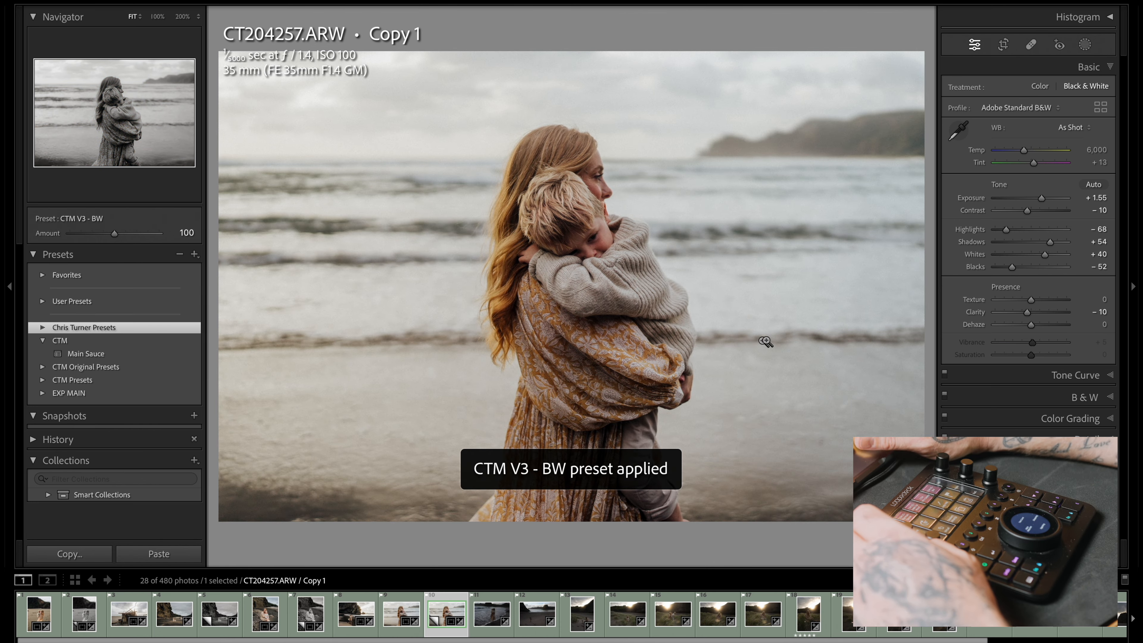
Crop the black-and-white copy of CT204257.ARW to a 2 x 1 panoramic aspect
{"action": "left_click", "coordinate": [1003, 44]}
{"action": "left_click", "coordinate": [1070, 91]}
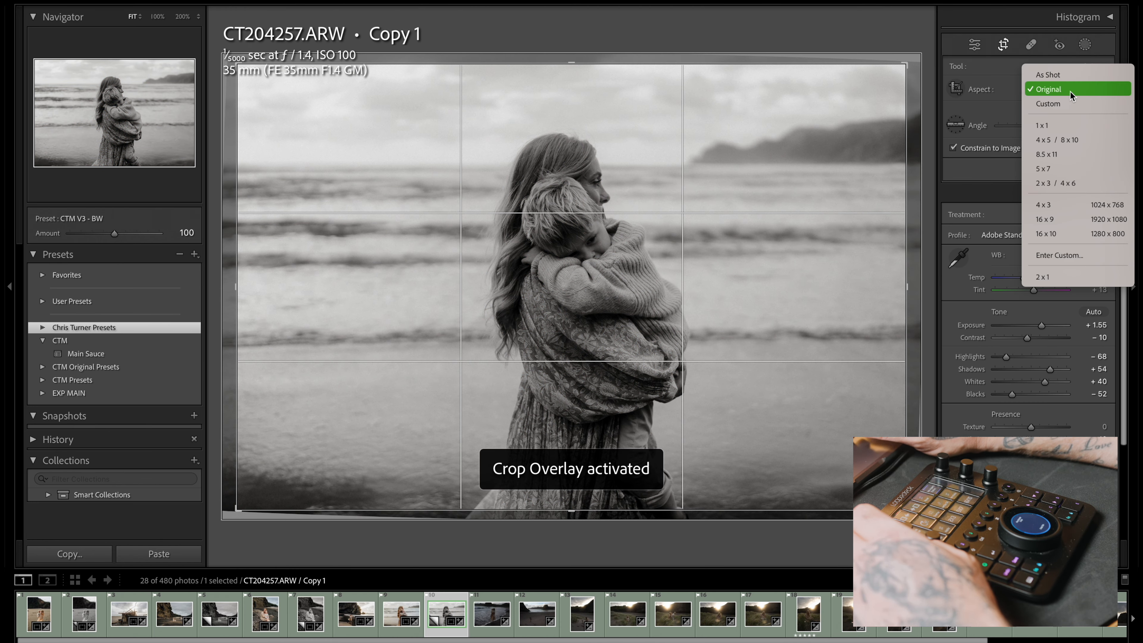
{"action": "left_click", "coordinate": [1058, 272]}
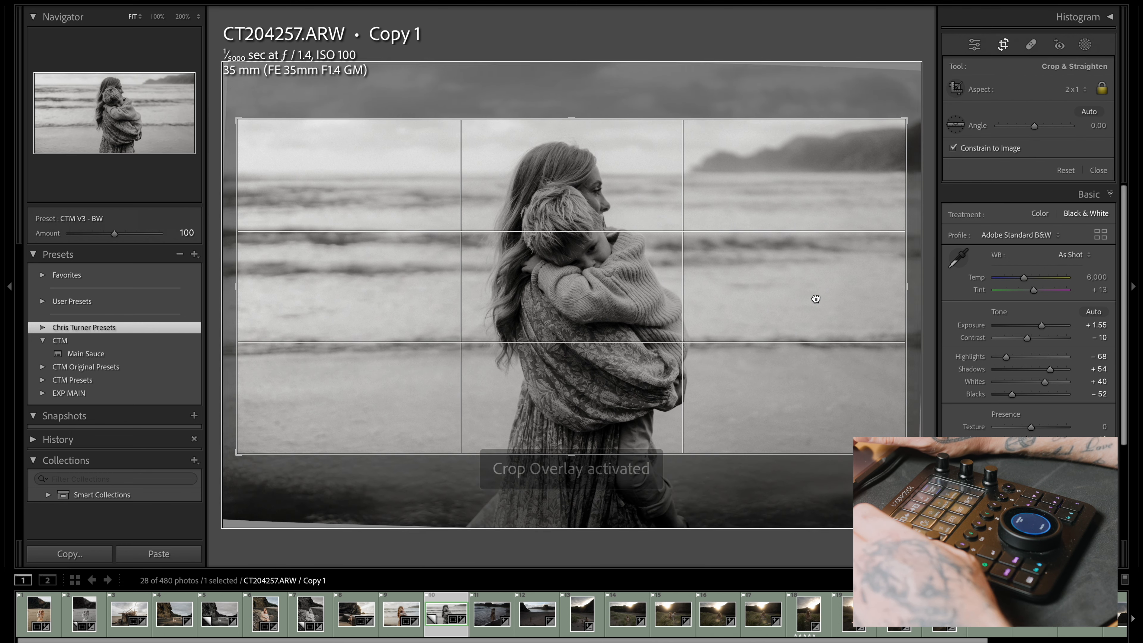
{"action": "key", "text": "d"}
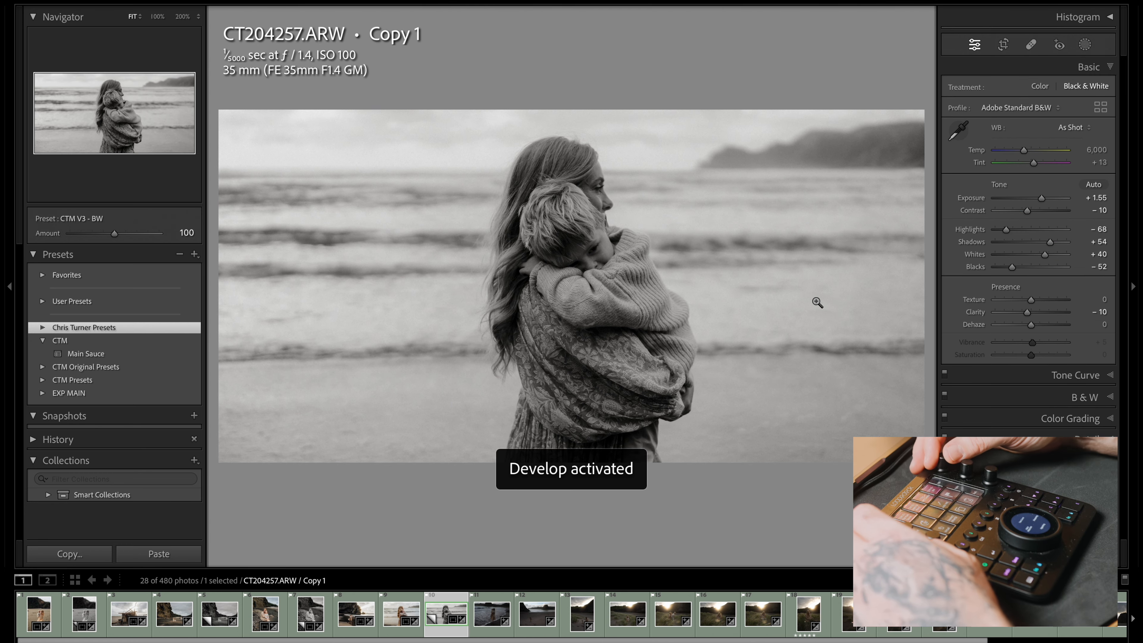
Raise the exposure of the black-and-white copy to +1.80
{"action": "key", "text": "equal"}
{"action": "key", "text": "equal"}
{"action": "key", "text": "equal"}
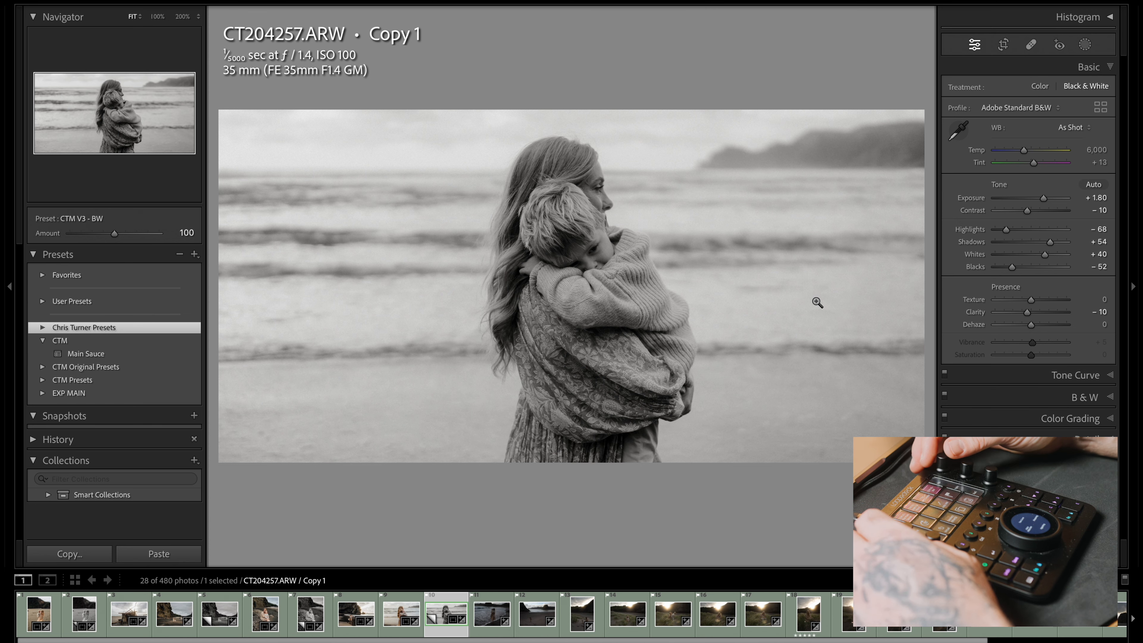
Apply the Main Sauce preset to the dark shoreline photo CT204266.ARW and set its exposure to +1.80
{"action": "key", "text": "Right"}
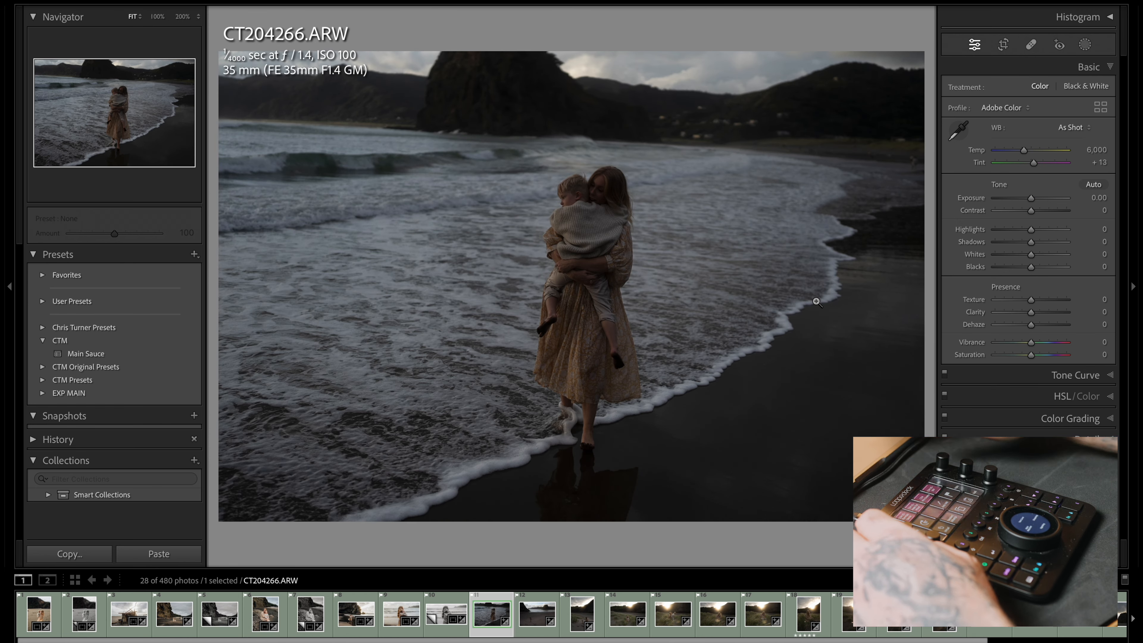
{"action": "left_click", "coordinate": [113, 356]}
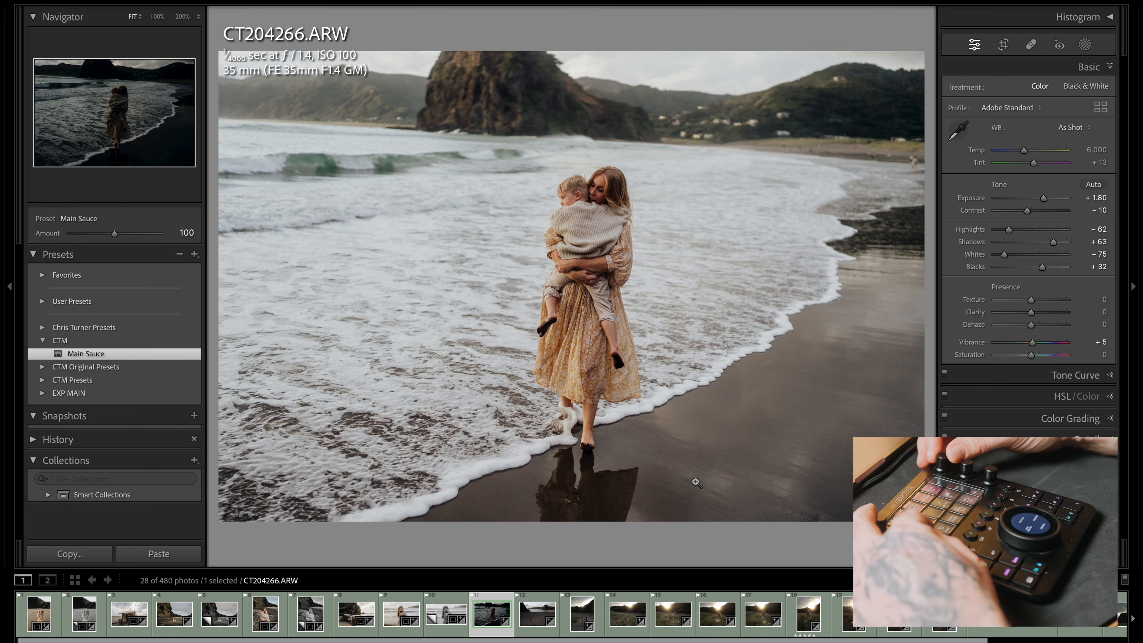
Straighten the shoreline photo CT204266.ARW with a Transform rotation of -3.4 and set its exposure to +2.00
{"action": "key", "text": "super+1"}
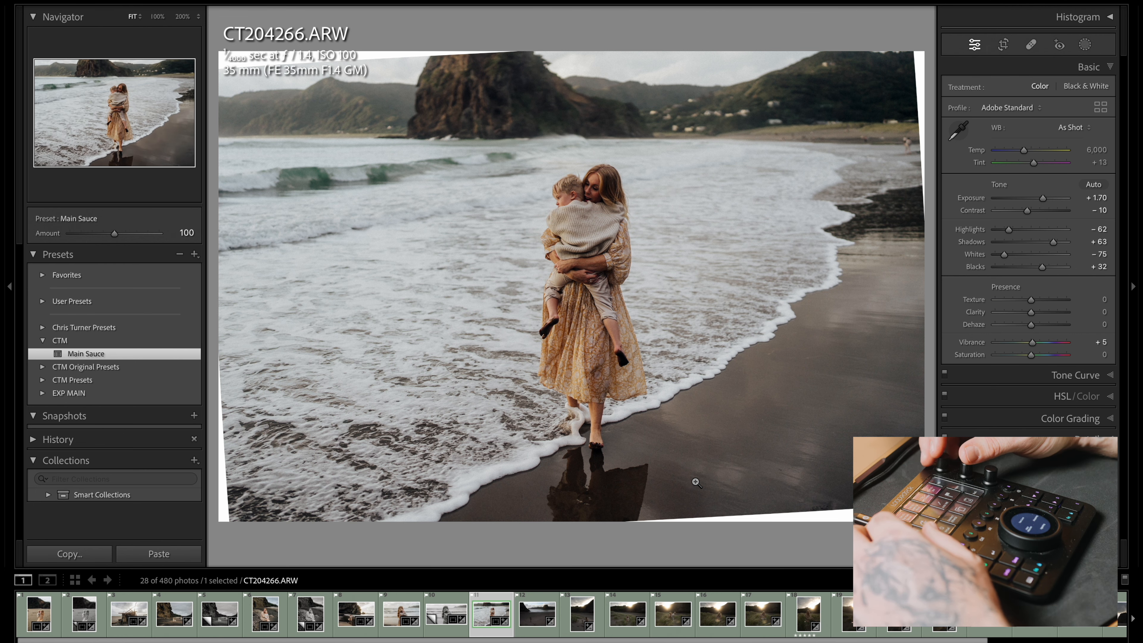
{"action": "key", "text": "super+7"}
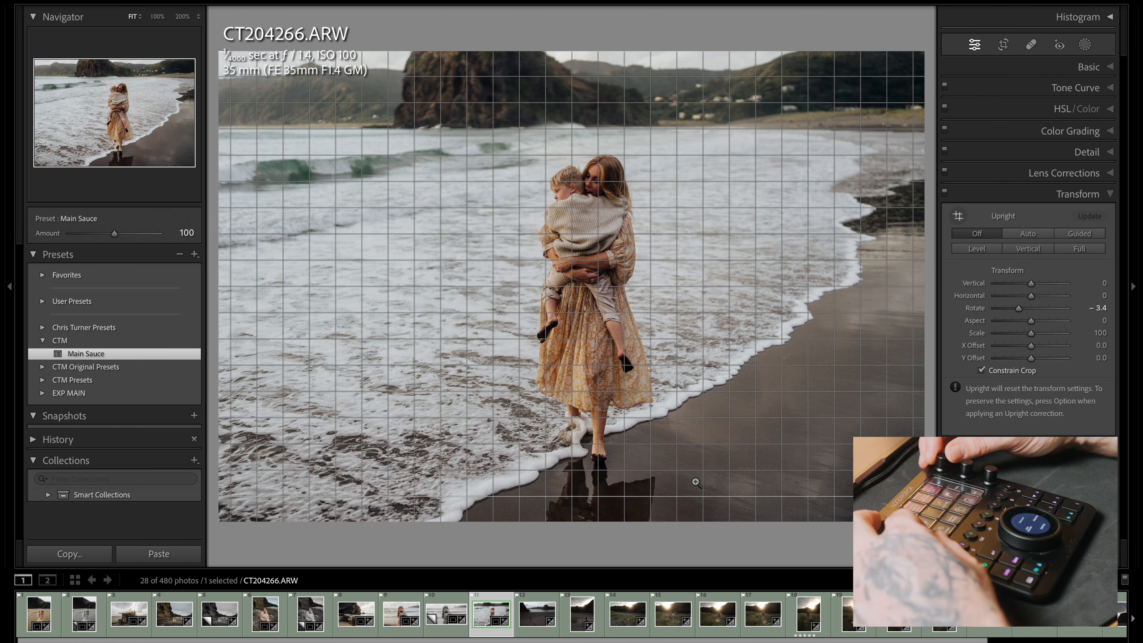
{"action": "key", "text": "equal"}
{"action": "key", "text": "equal"}
{"action": "key", "text": "equal"}
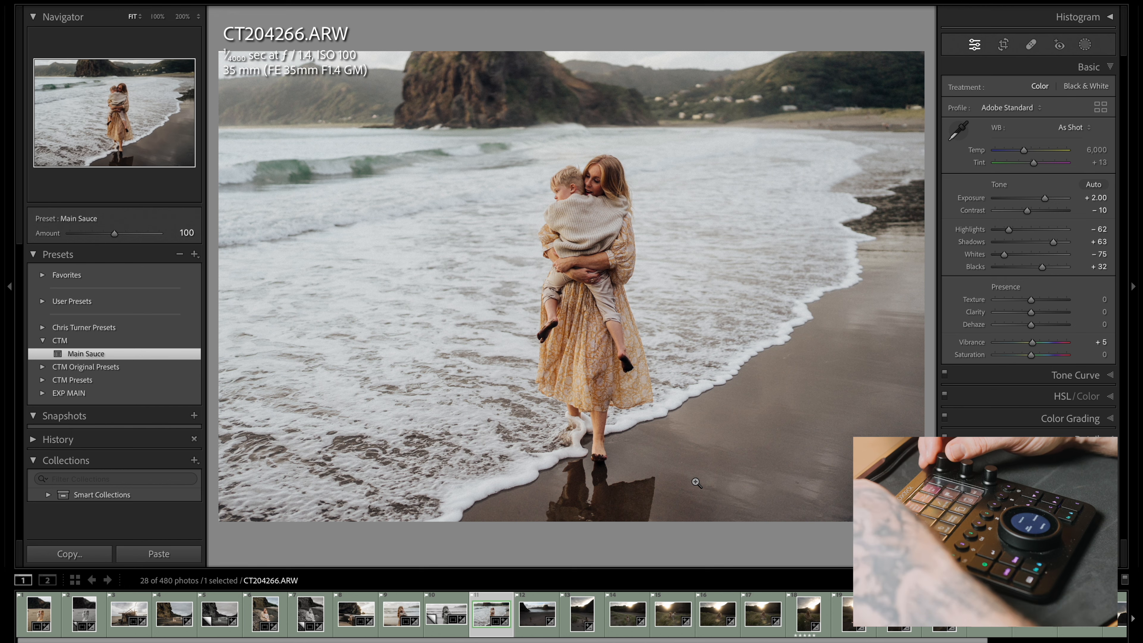
{"action": "key", "text": "equal"}
{"action": "key", "text": "equal"}
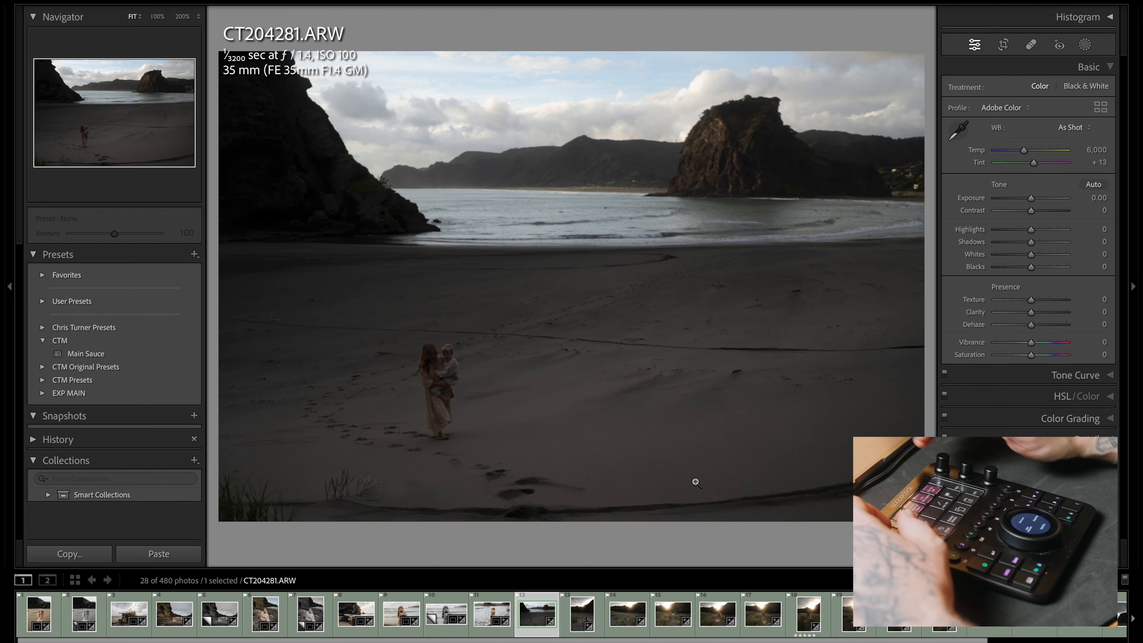
Apply the Main Sauce preset to the wide beach photo CT204281.ARW and raise its exposure to +1.35
{"action": "left_click", "coordinate": [143, 354]}
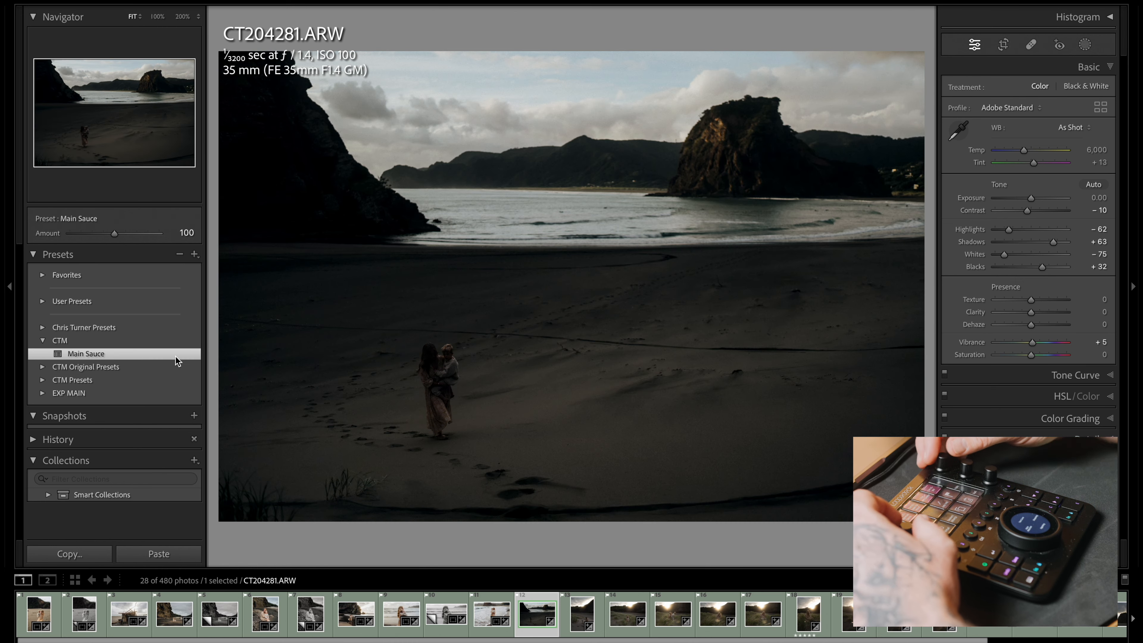
{"action": "key", "text": "equal"}
{"action": "key", "text": "equal"}
{"action": "key", "text": "equal"}
{"action": "key", "text": "equal"}
{"action": "key", "text": "equal"}
{"action": "key", "text": "equal"}
{"action": "key", "text": "equal"}
{"action": "key", "text": "equal"}
{"action": "key", "text": "equal"}
{"action": "key", "text": "equal"}
{"action": "key", "text": "equal"}
{"action": "key", "text": "equal"}
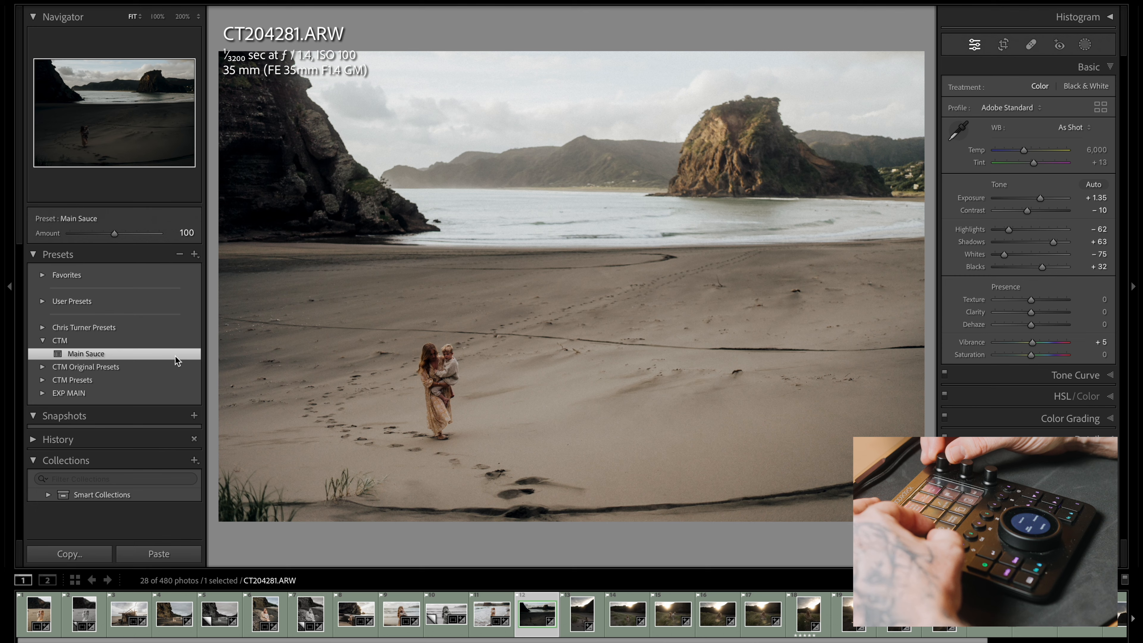
Level the horizon of CT204281.ARW with a Transform rotation of -0.7
{"action": "key", "text": "super+7"}
{"action": "key", "text": "minus"}
{"action": "key", "text": "minus"}
{"action": "key", "text": "minus"}
{"action": "key", "text": "minus"}
{"action": "key", "text": "minus"}
{"action": "key", "text": "minus"}
{"action": "key", "text": "minus"}
{"action": "key", "text": "minus"}
{"action": "key", "text": "minus"}
{"action": "key", "text": "equal"}
{"action": "key", "text": "equal"}
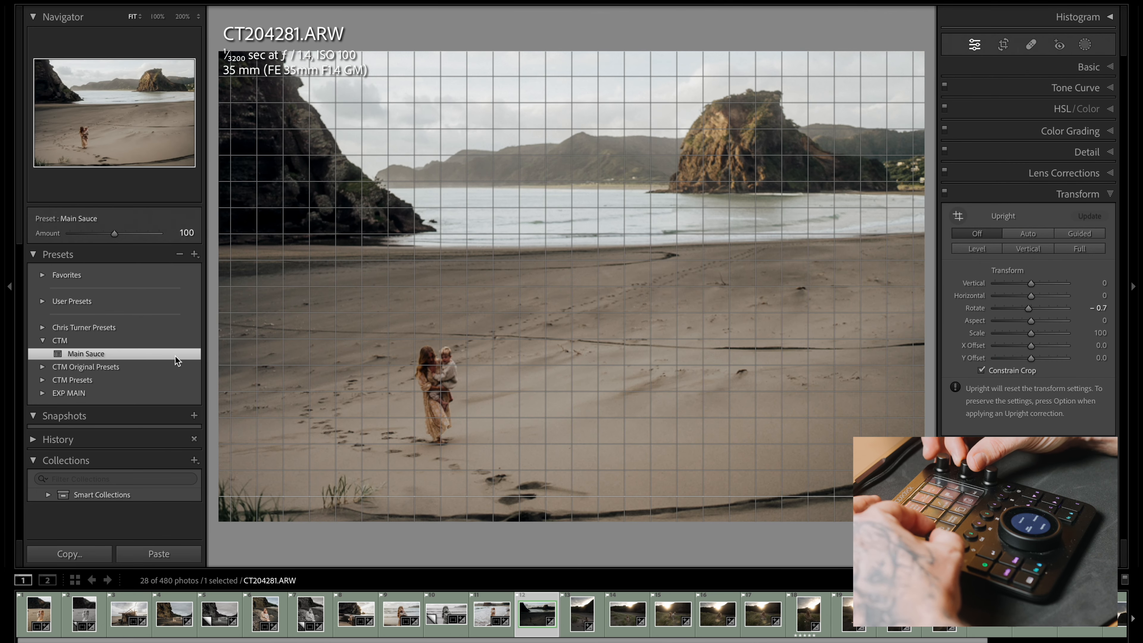
Fine-tune the tone of CT204281.ARW with exposure +1.50, highlights -99 and shadows +69
{"action": "key", "text": "super+1"}
{"action": "key", "text": "equal"}
{"action": "key", "text": "equal"}
{"action": "key", "text": "equal"}
{"action": "key", "text": "equal"}
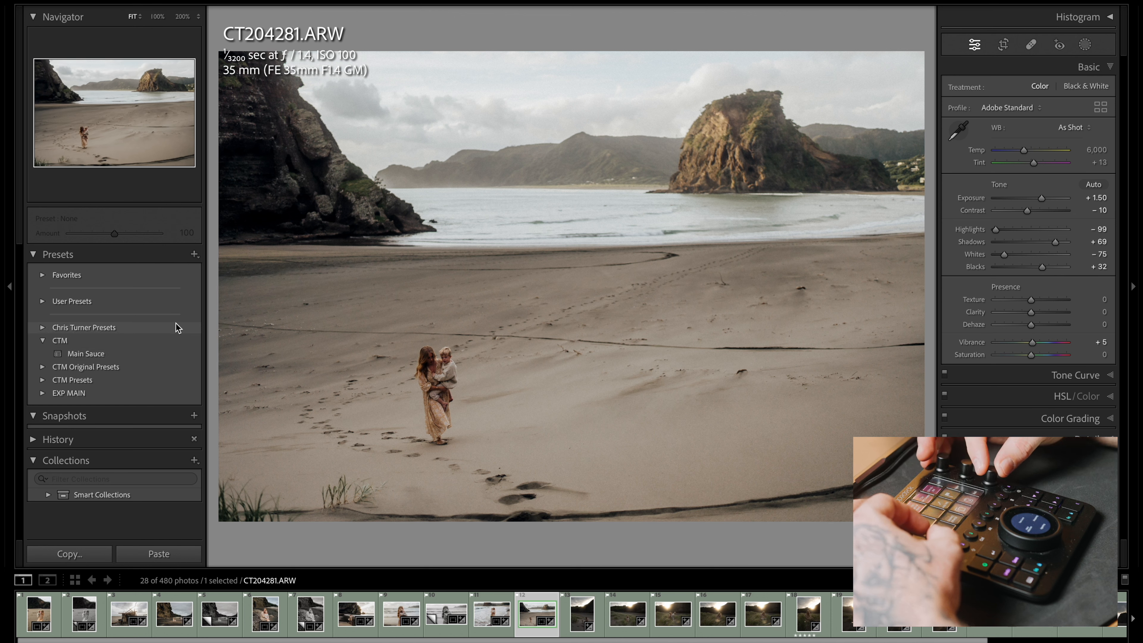
{"action": "key", "text": "equal"}
{"action": "key", "text": "equal"}
{"action": "key", "text": "equal"}
{"action": "key", "text": "equal"}
{"action": "key", "text": "equal"}
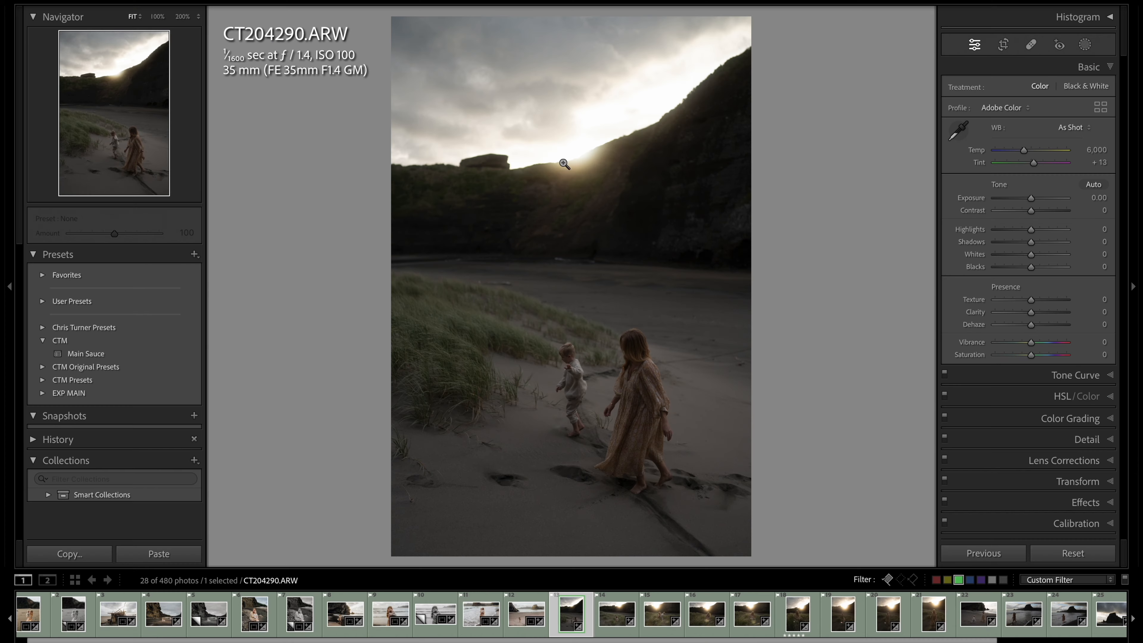
Try out exposure and highlights settings on the backlit dune photo CT204290.ARW, including exposure -3.05 and highlights -22
{"action": "key", "text": "minus"}
{"action": "key", "text": "minus"}
{"action": "key", "text": "minus"}
{"action": "key", "text": "minus"}
{"action": "key", "text": "minus"}
{"action": "key", "text": "minus"}
{"action": "key", "text": "minus"}
{"action": "key", "text": "minus"}
{"action": "key", "text": "minus"}
{"action": "key", "text": "minus"}
{"action": "key", "text": "minus"}
{"action": "key", "text": "minus"}
{"action": "key", "text": "minus"}
{"action": "key", "text": "minus"}
{"action": "key", "text": "minus"}
{"action": "key", "text": "minus"}
{"action": "key", "text": "minus"}
{"action": "key", "text": "minus"}
{"action": "key", "text": "minus"}
{"action": "key", "text": "minus"}
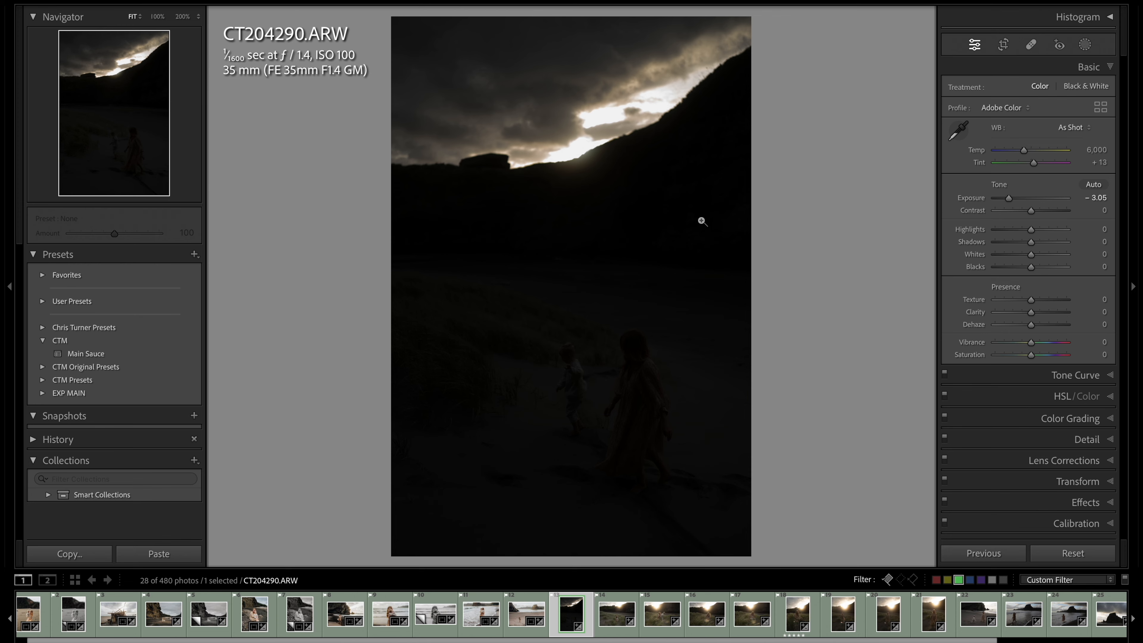
{"action": "key", "text": "plus"}
{"action": "key", "text": "plus"}
{"action": "key", "text": "plus"}
{"action": "key", "text": "plus"}
{"action": "key", "text": "plus"}
{"action": "key", "text": "plus"}
{"action": "key", "text": "plus"}
{"action": "key", "text": "plus"}
{"action": "key", "text": "plus"}
{"action": "key", "text": "plus"}
{"action": "key", "text": "plus"}
{"action": "key", "text": "plus"}
{"action": "key", "text": "plus"}
{"action": "key", "text": "plus"}
{"action": "key", "text": "plus"}
{"action": "key", "text": "plus"}
{"action": "key", "text": "plus"}
{"action": "key", "text": "plus"}
{"action": "key", "text": "plus"}
{"action": "key", "text": "plus"}
{"action": "key", "text": "minus"}
{"action": "key", "text": "minus"}
{"action": "key", "text": "minus"}
{"action": "key", "text": "minus"}
{"action": "key", "text": "minus"}
{"action": "key", "text": "minus"}
{"action": "key", "text": "minus"}
{"action": "key", "text": "minus"}
{"action": "key", "text": "minus"}
{"action": "key", "text": "minus"}
{"action": "key", "text": "minus"}
{"action": "key", "text": "minus"}
{"action": "key", "text": "minus"}
{"action": "key", "text": "minus"}
{"action": "key", "text": "minus"}
{"action": "key", "text": "minus"}
{"action": "key", "text": "plus"}
{"action": "key", "text": "plus"}
{"action": "key", "text": "plus"}
{"action": "key", "text": "plus"}
{"action": "key", "text": "plus"}
{"action": "key", "text": "plus"}
{"action": "key", "text": "plus"}
{"action": "key", "text": "plus"}
{"action": "key", "text": "plus"}
{"action": "key", "text": "plus"}
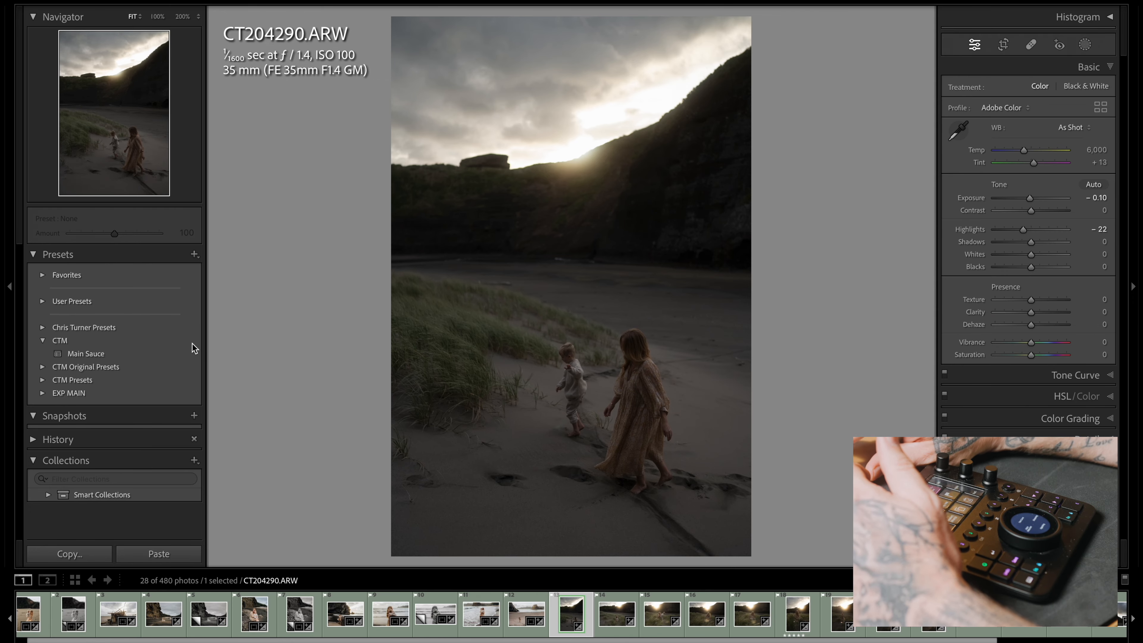
Apply the Main Sauce preset to CT204290.ARW, then set its exposure to +1.05 and its white balance temperature to 6,048
{"action": "left_click", "coordinate": [170, 351]}
{"action": "key", "text": "equal"}
{"action": "key", "text": "equal"}
{"action": "key", "text": "equal"}
{"action": "key", "text": "equal"}
{"action": "key", "text": "equal"}
{"action": "key", "text": "equal"}
{"action": "key", "text": "equal"}
{"action": "key", "text": "equal"}
{"action": "key", "text": "equal"}
{"action": "key", "text": "equal"}
{"action": "key", "text": "equal"}
{"action": "key", "text": "equal"}
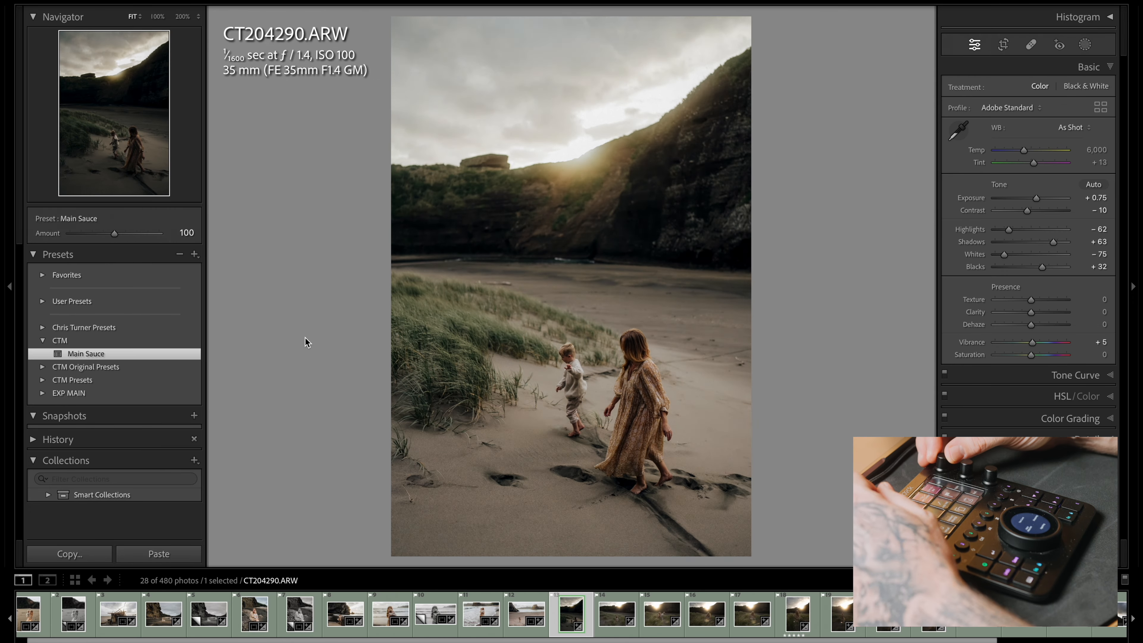
{"action": "key", "text": "minus"}
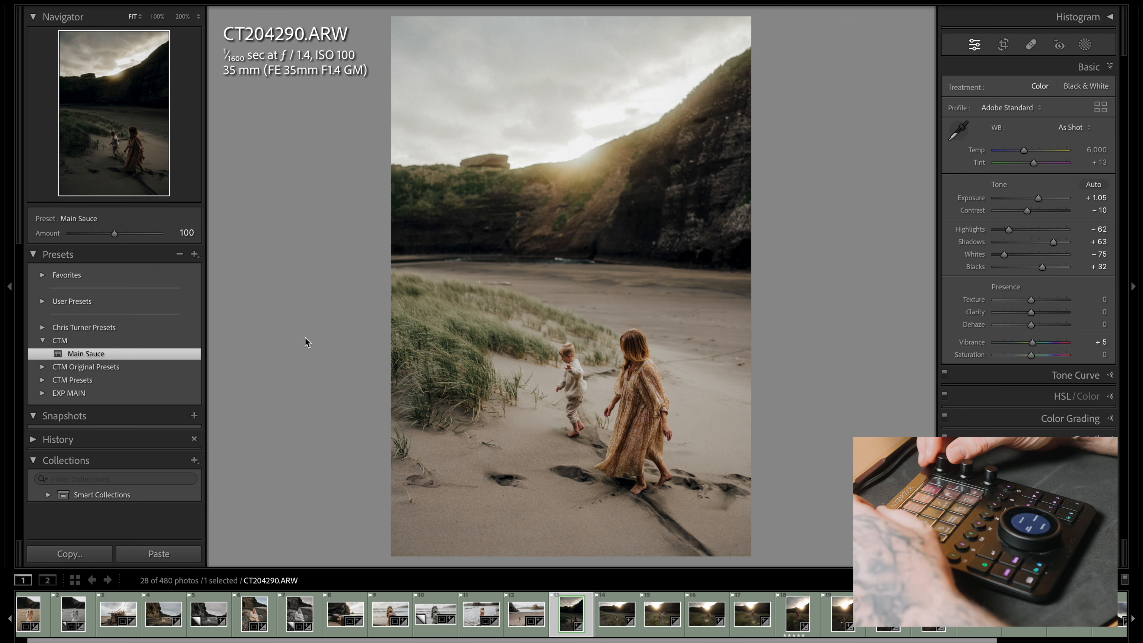
{"action": "key", "text": "minus"}
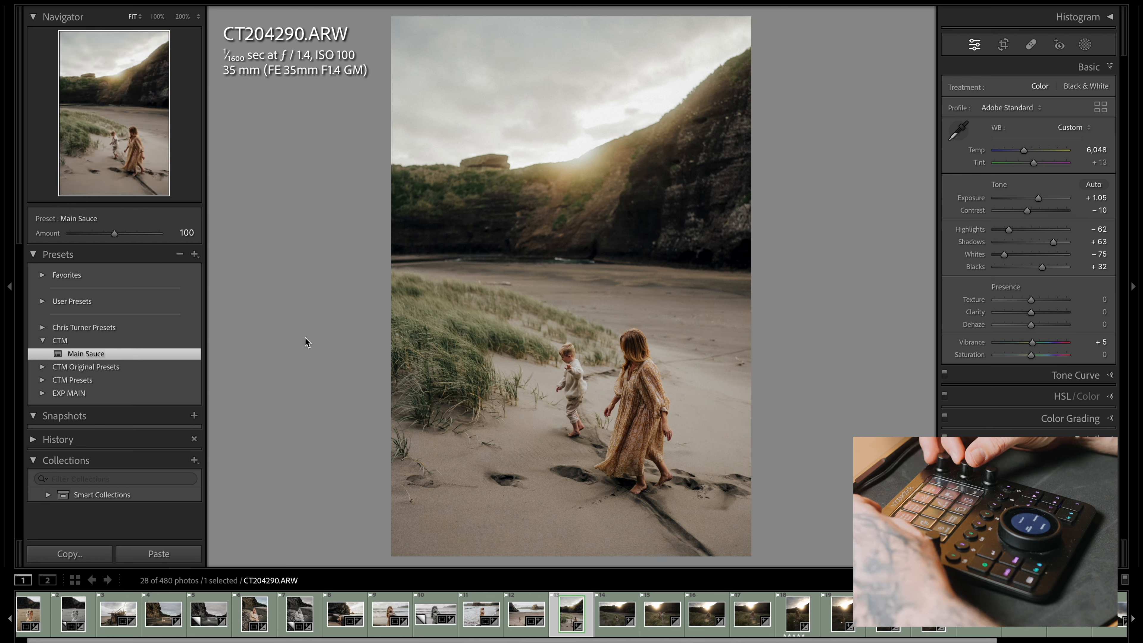
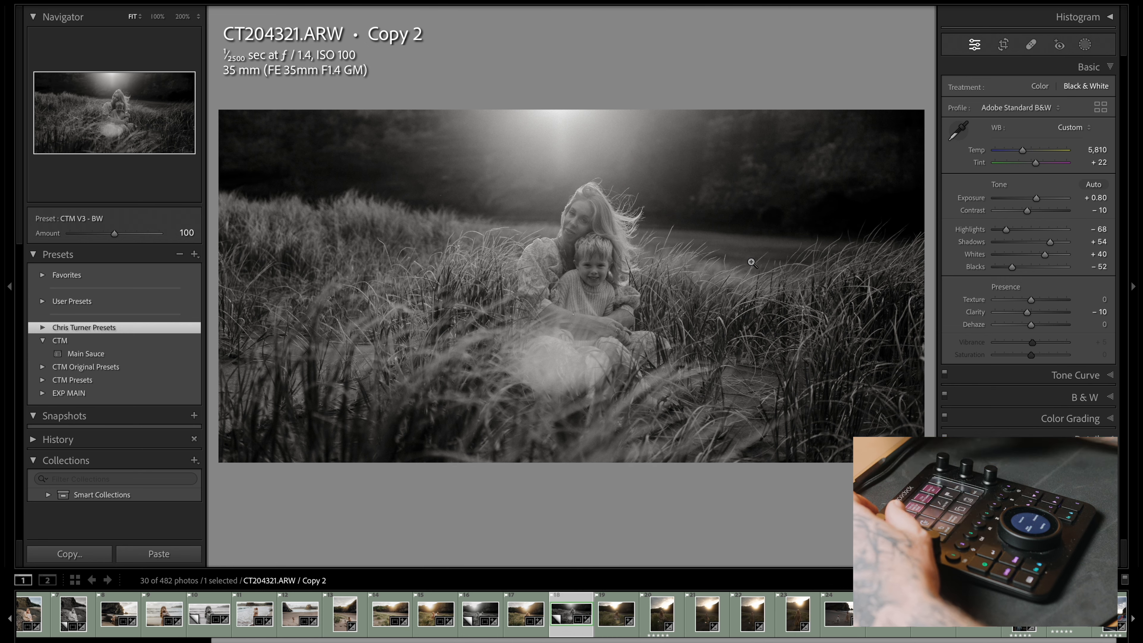
{"action": "left_click_drag", "start_coordinate": [1030, 211], "coordinate": [1043, 210]}
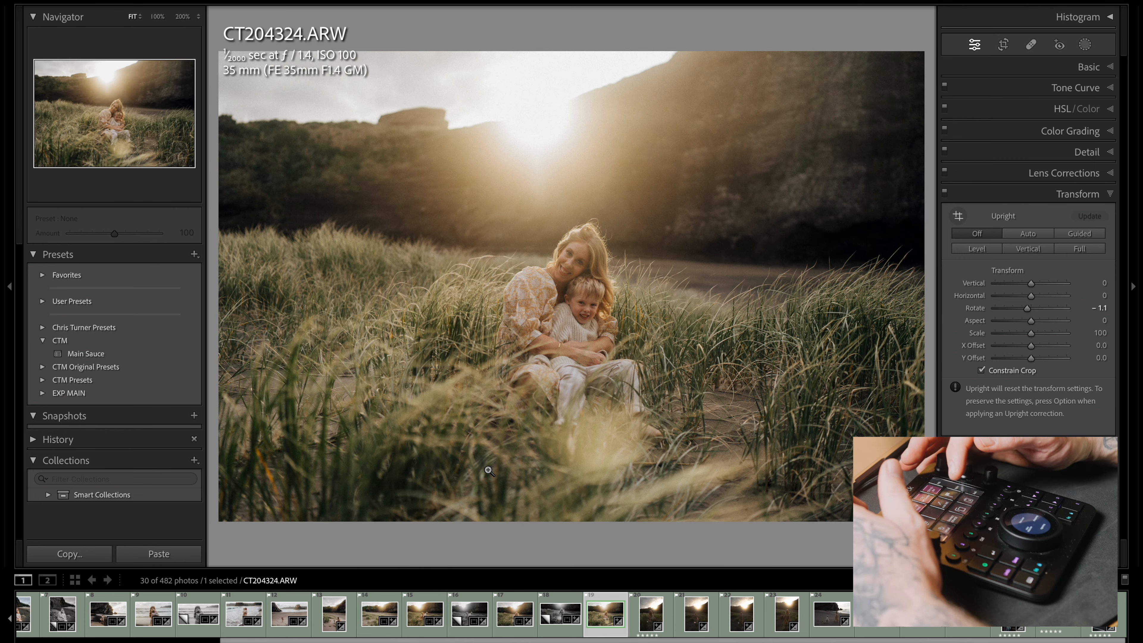
Copy the develop settings of CT204324.ARW onto CT204333.ARW and straighten that photo with a Transform rotation of +1.6
{"action": "key", "text": "ctrl+shift+c"}
{"action": "key", "text": "Right"}
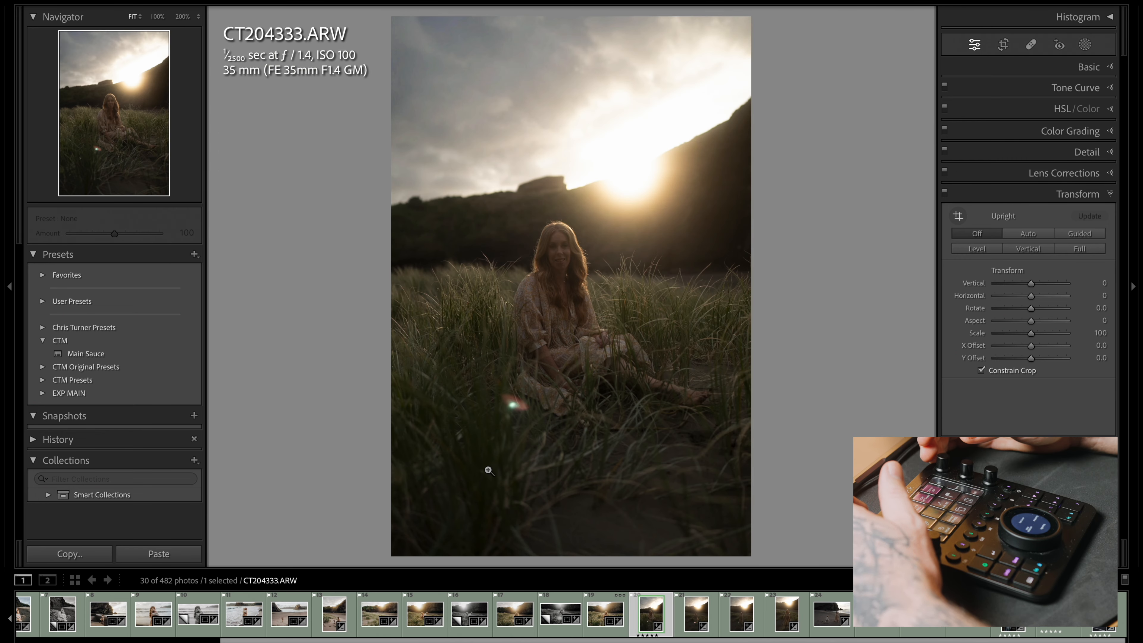
{"action": "key", "text": "ctrl+shift+v"}
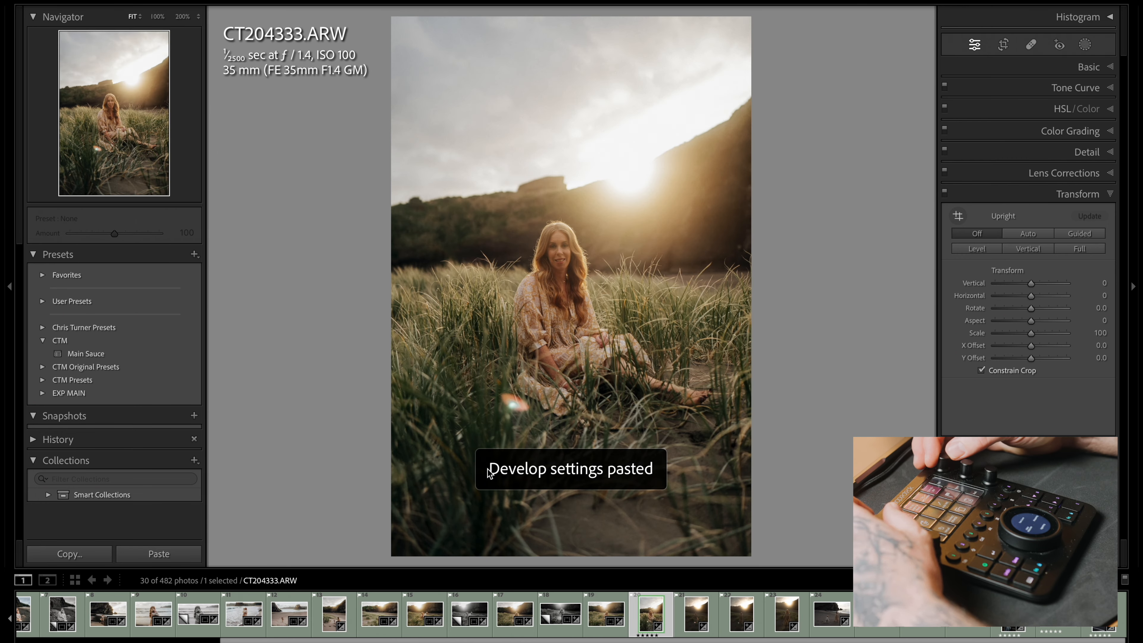
{"action": "key", "text": "super+7"}
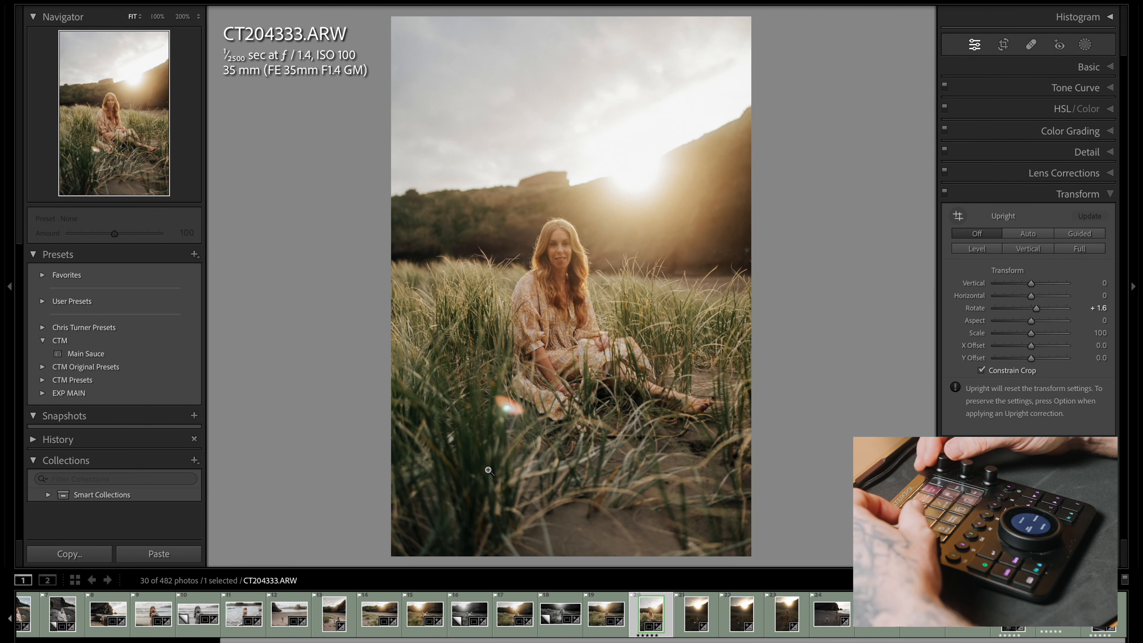
{"action": "key", "text": "super+1"}
Try the copied develop settings on CT204347.ARW, compare it with CT204333.ARW, and undo the paste
{"action": "key", "text": "Right"}
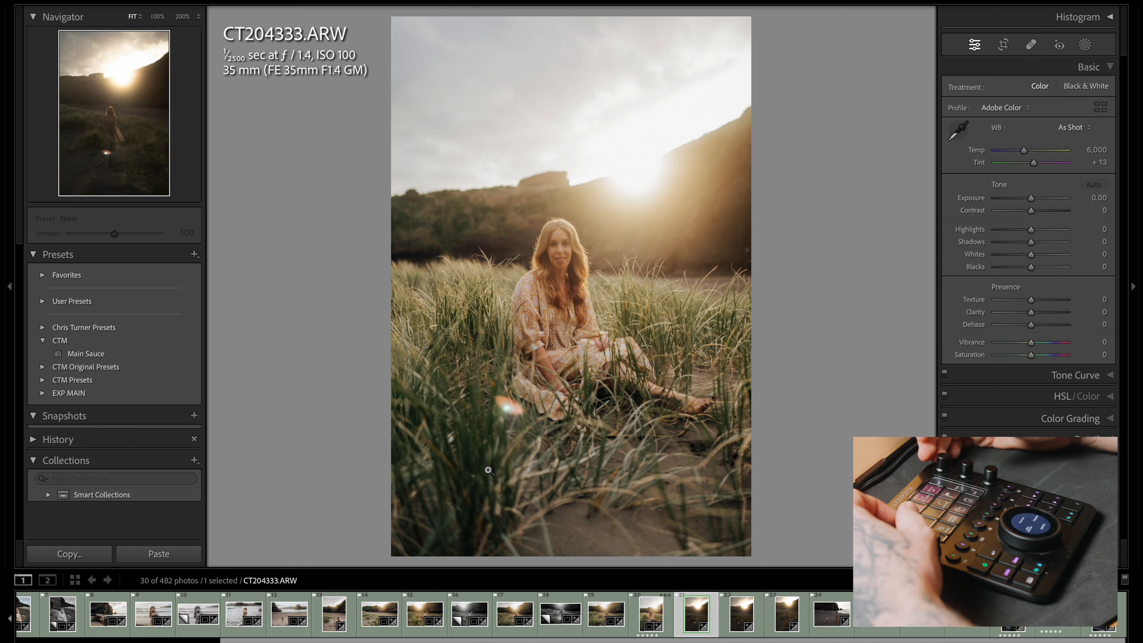
{"action": "key", "text": "super+shift+v"}
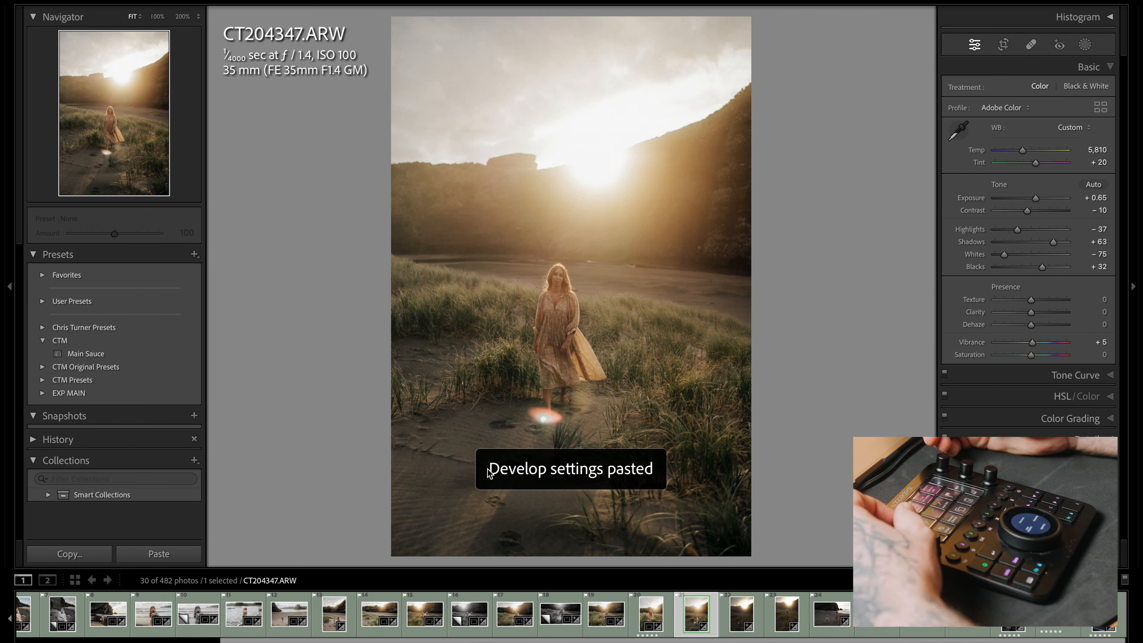
{"action": "key", "text": "Left"}
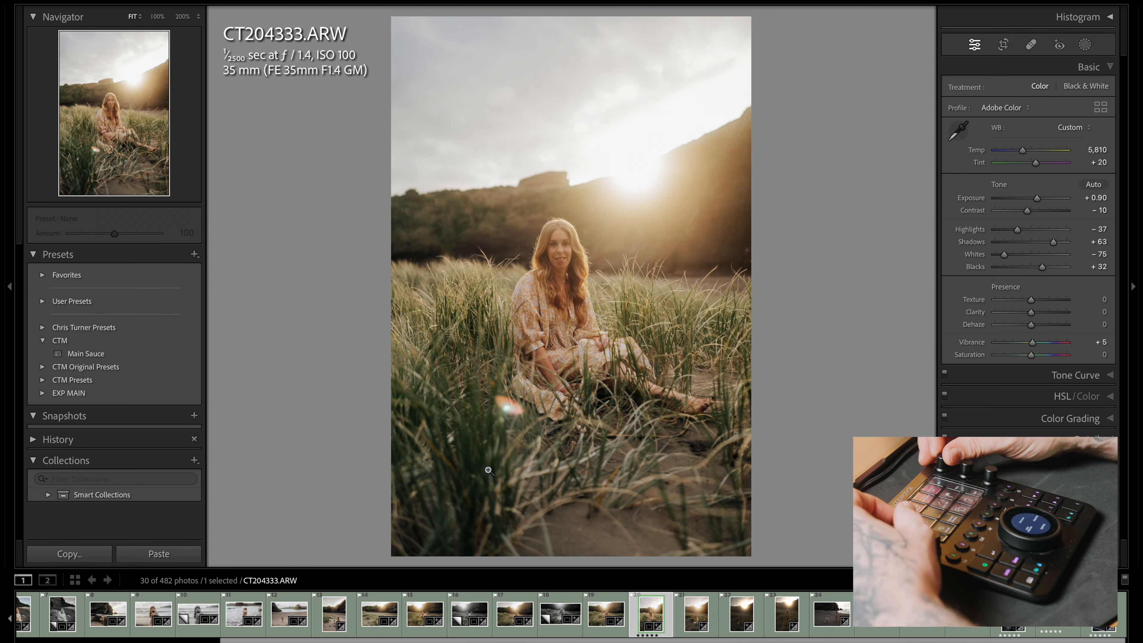
{"action": "key", "text": "Right"}
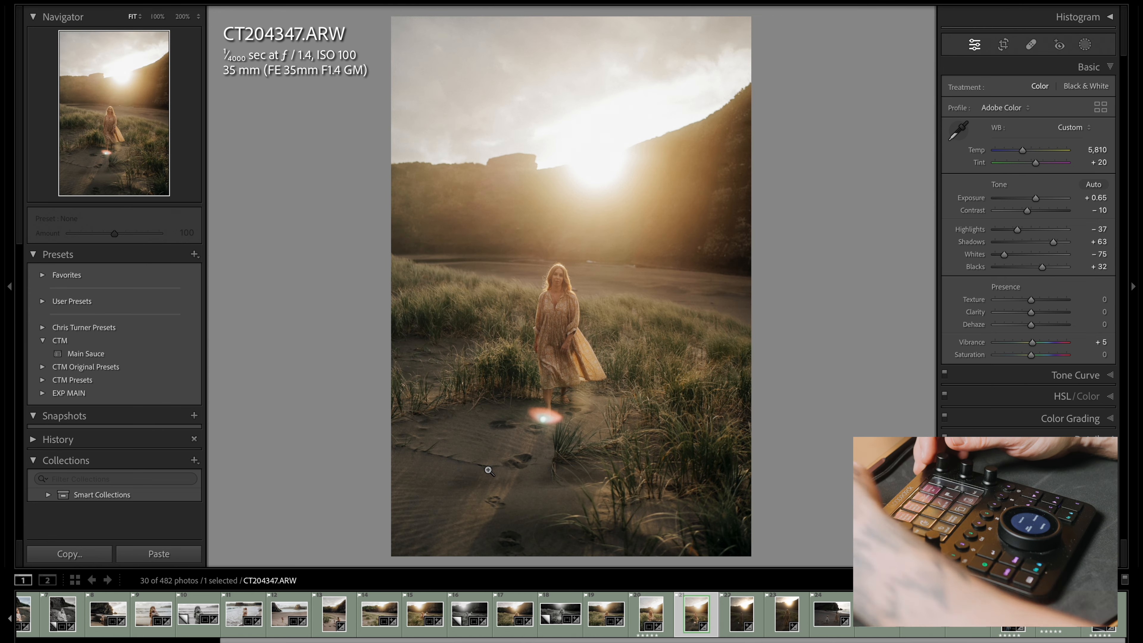
{"action": "key", "text": "Left"}
{"action": "key", "text": "Right"}
{"action": "key", "text": "ctrl+z"}
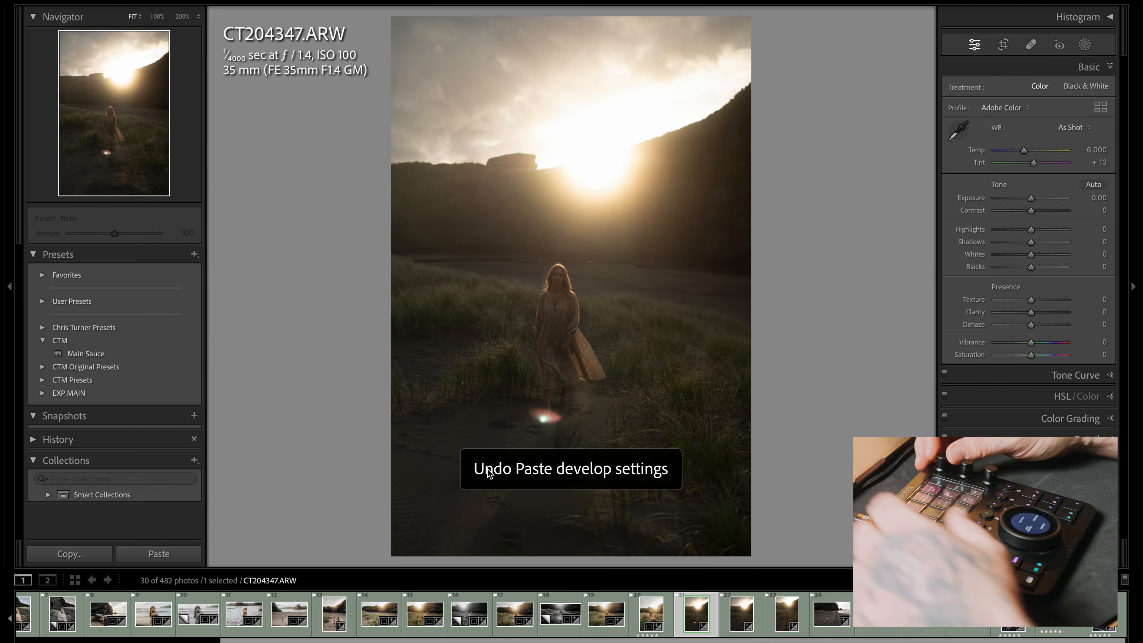
Apply the Main Sauce preset to CT204347.ARW and tune it to temperature 5,952, tint +20, exposure +0.45 and highlights -38
{"action": "key", "text": "minus"}
{"action": "key", "text": "minus"}
{"action": "key", "text": "minus"}
{"action": "key", "text": "minus"}
{"action": "key", "text": "equal"}
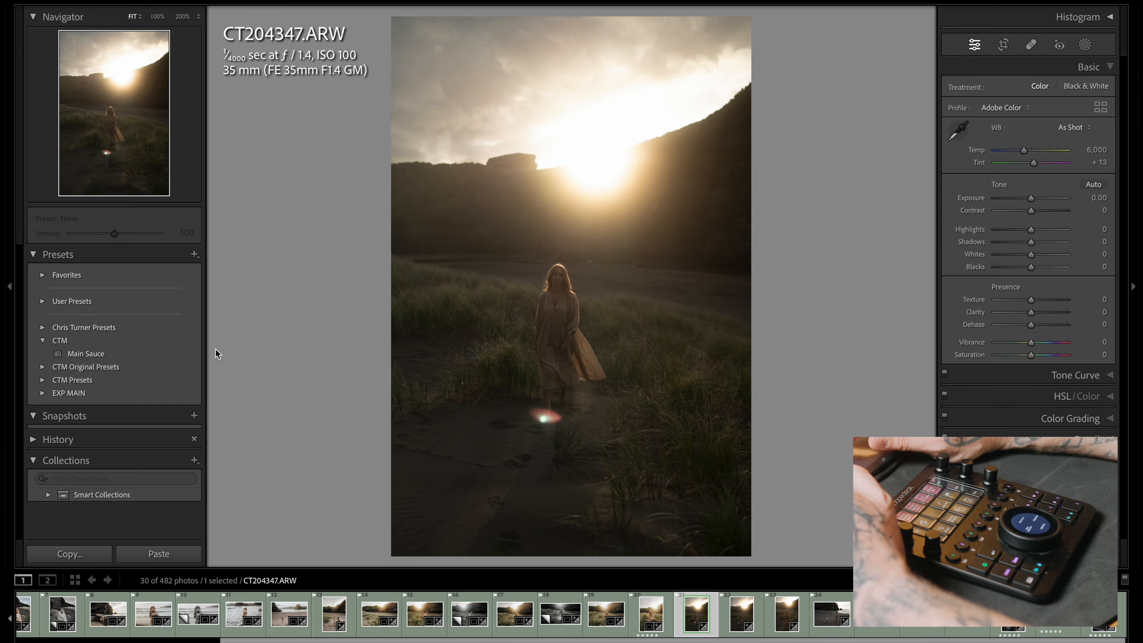
{"action": "left_click", "coordinate": [151, 356]}
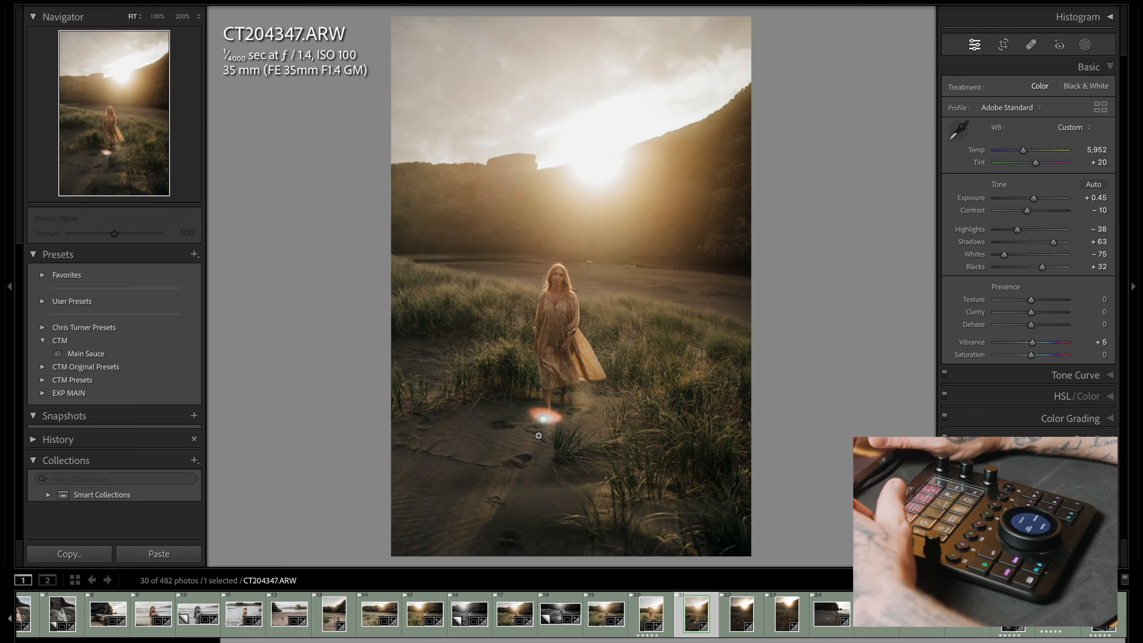
Crop CT204347.ARW to a 4 x 3 aspect ratio
{"action": "left_click", "coordinate": [1004, 44]}
{"action": "left_click", "coordinate": [1069, 88]}
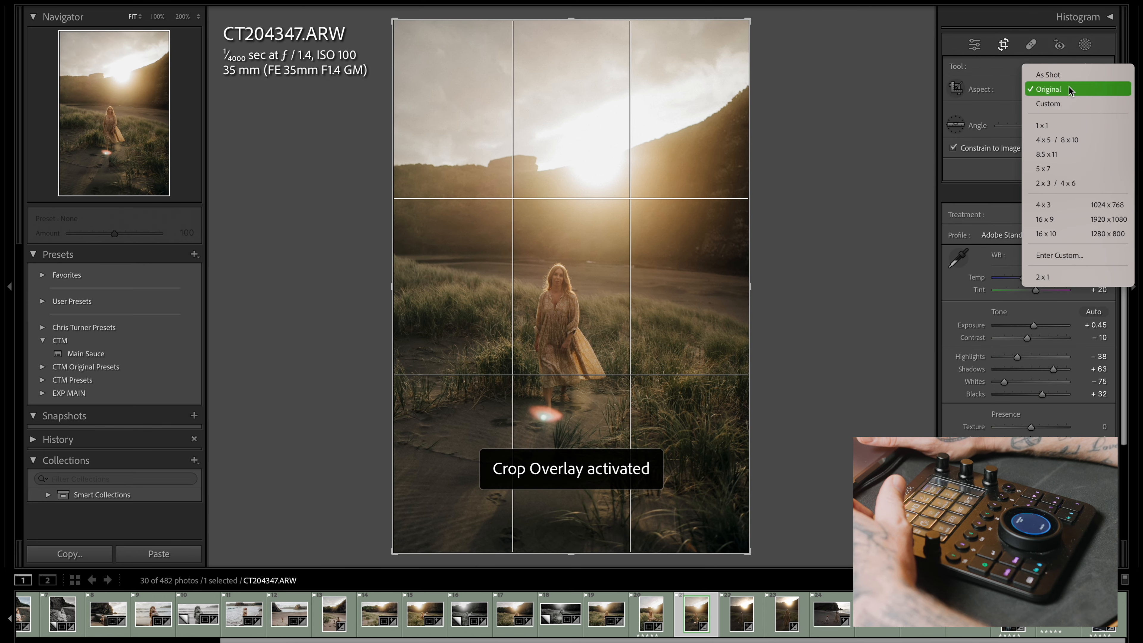
{"action": "left_click", "coordinate": [1063, 205]}
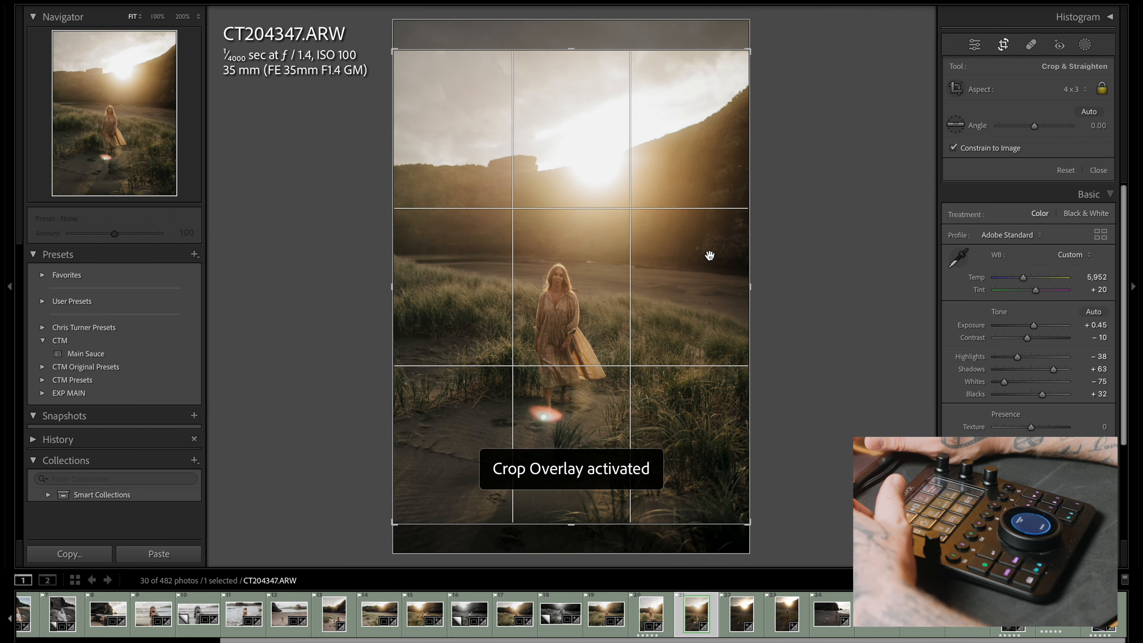
{"action": "key", "text": "Return"}
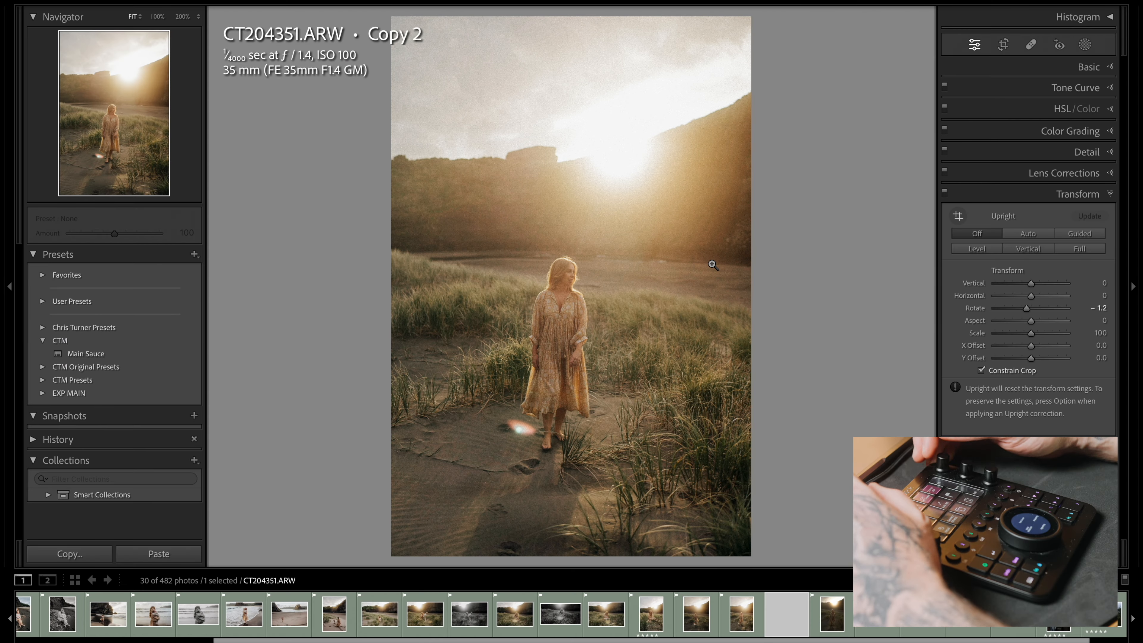
Create a virtual copy of CT204351.ARW and make it black and white with exposure +0.70 and highlights -47
{"action": "key", "text": "super+apostrophe"}
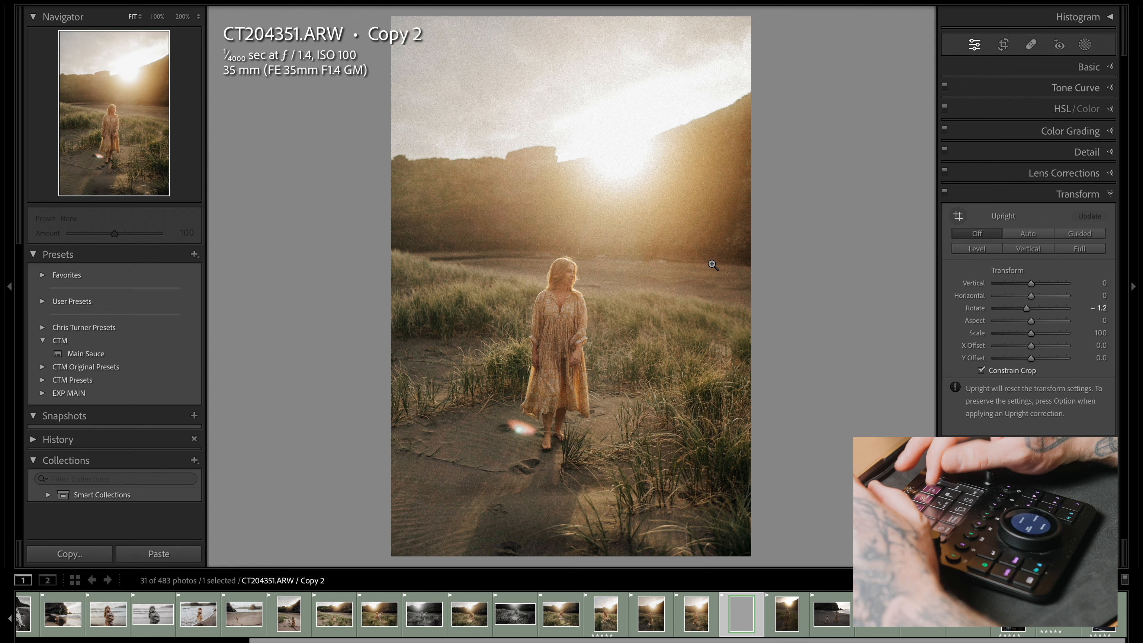
{"action": "key", "text": "super+1"}
{"action": "key", "text": "equal"}
{"action": "key", "text": "minus"}
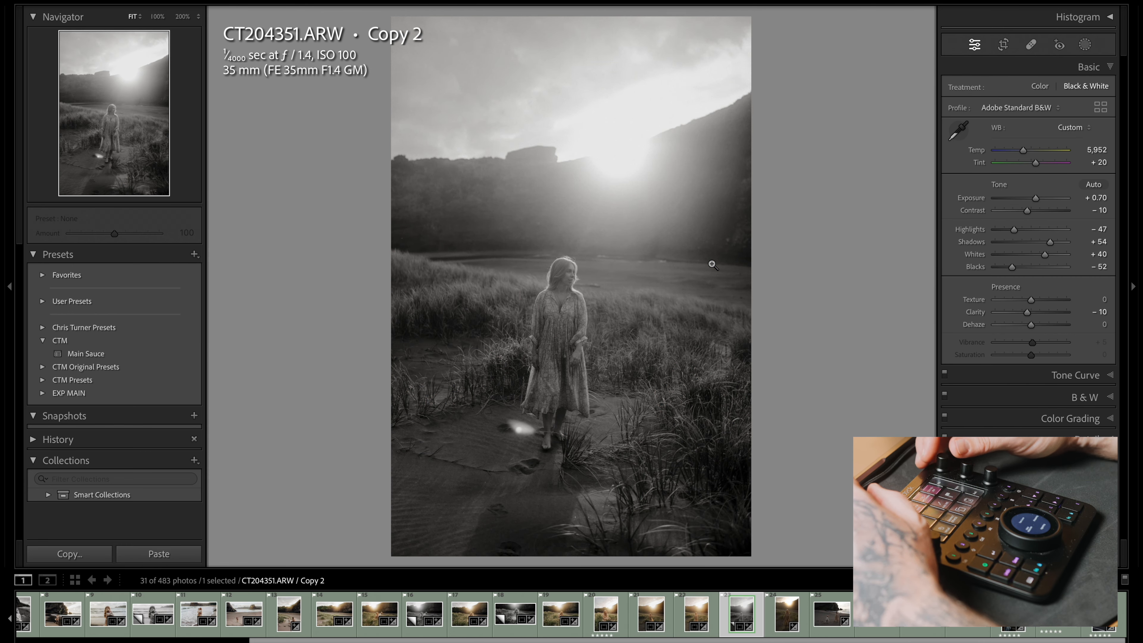
Paste the copied develop settings onto CT204359.ARW and adjust its exposure to +0.70 and highlights to -14
{"action": "key", "text": "Right"}
{"action": "key", "text": "super+shift+v"}
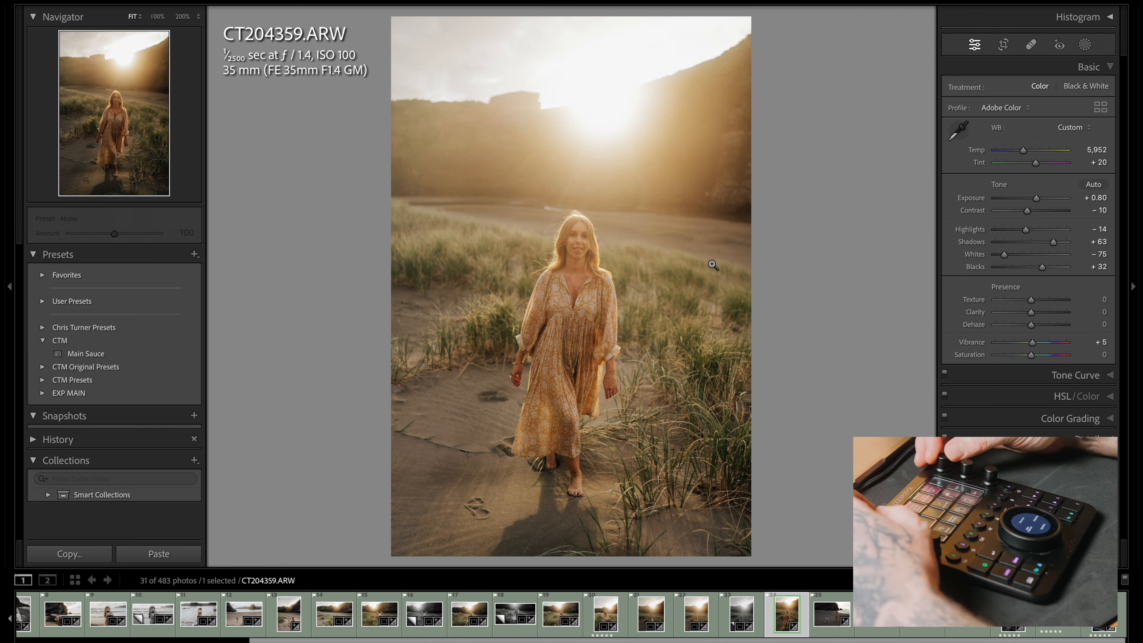
{"action": "key", "text": "minus"}
{"action": "key", "text": "minus"}
{"action": "key", "text": "minus"}
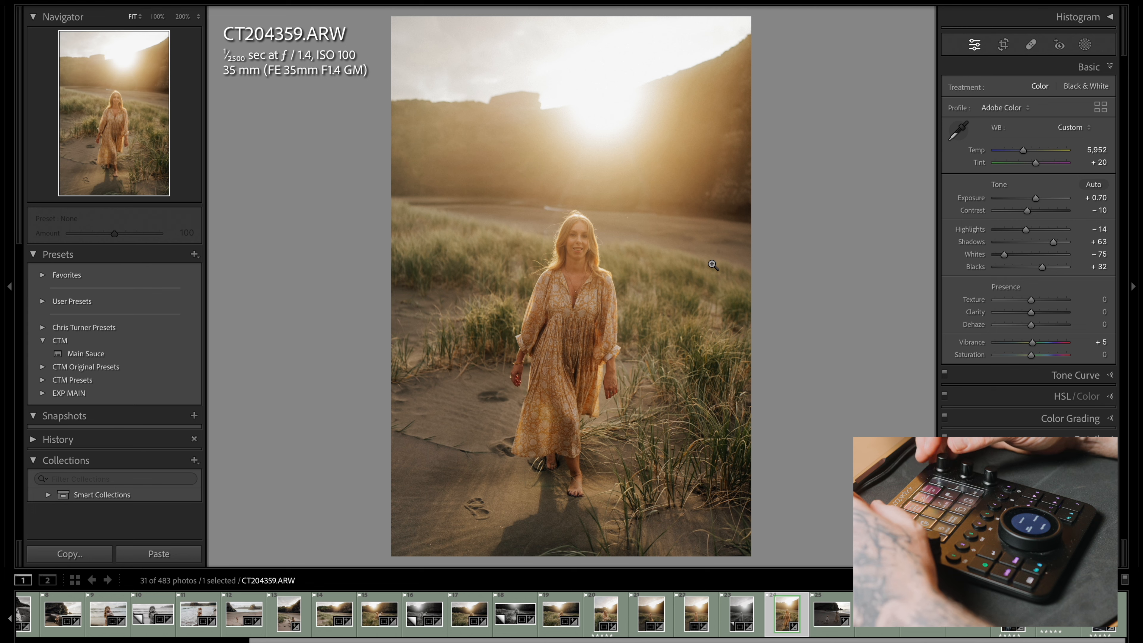
Straighten CT204359.ARW with a rotation of -1.0 and crop it to 4 x 3, finishing its exposure at +0.60
{"action": "key", "text": "minus"}
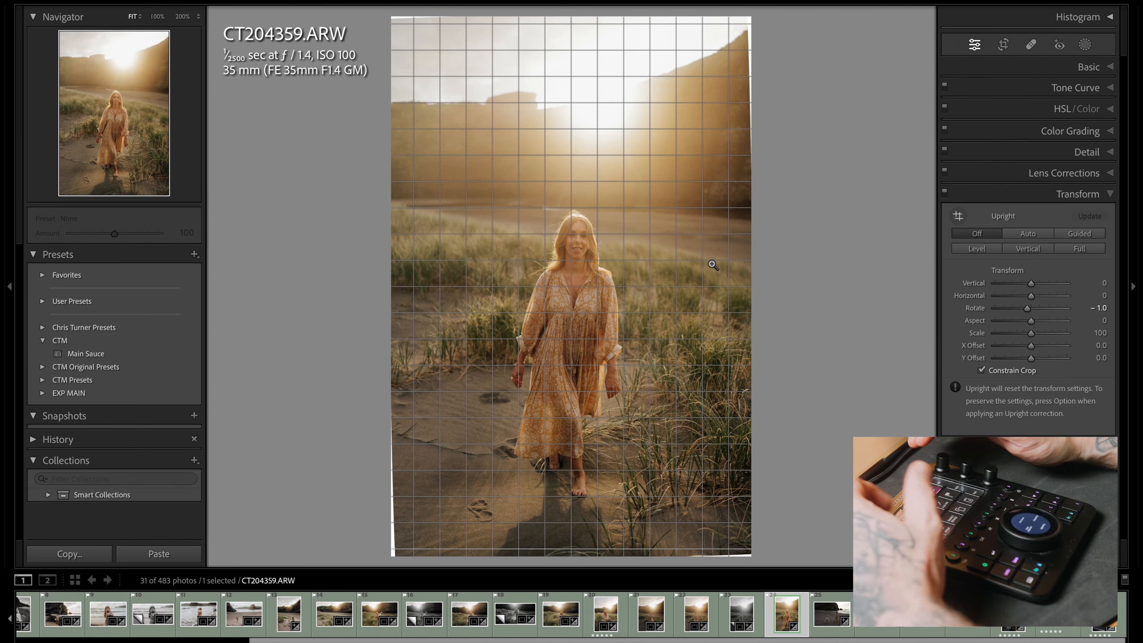
{"action": "key", "text": "r"}
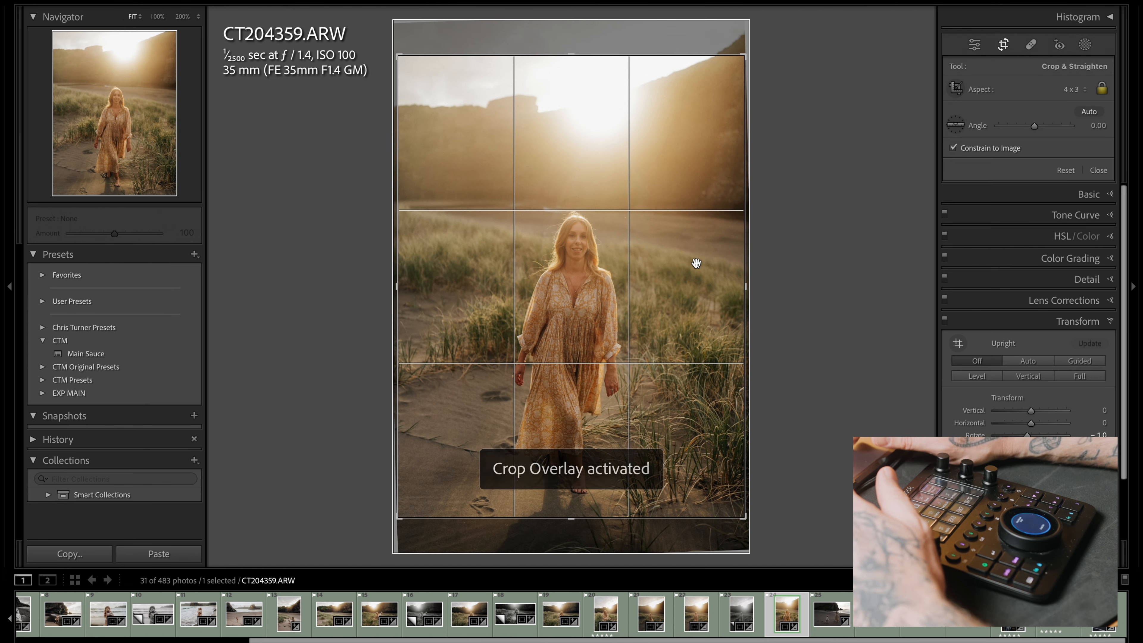
{"action": "left_click_drag", "start_coordinate": [694, 264], "coordinate": [694, 254]}
{"action": "key", "text": "d"}
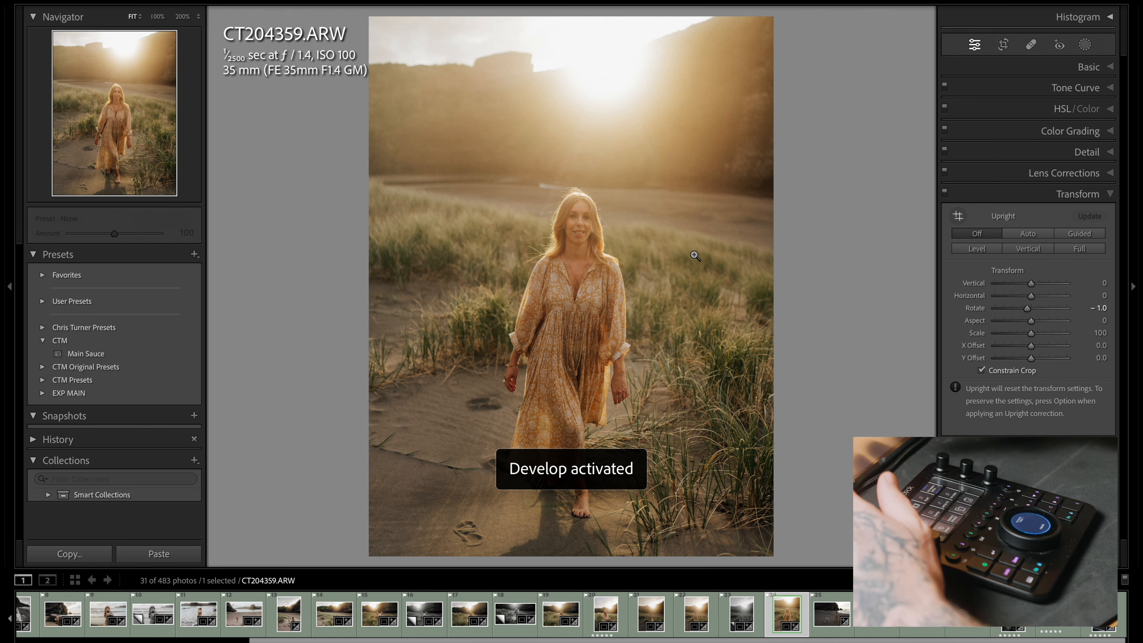
{"action": "key", "text": "ctrl+1"}
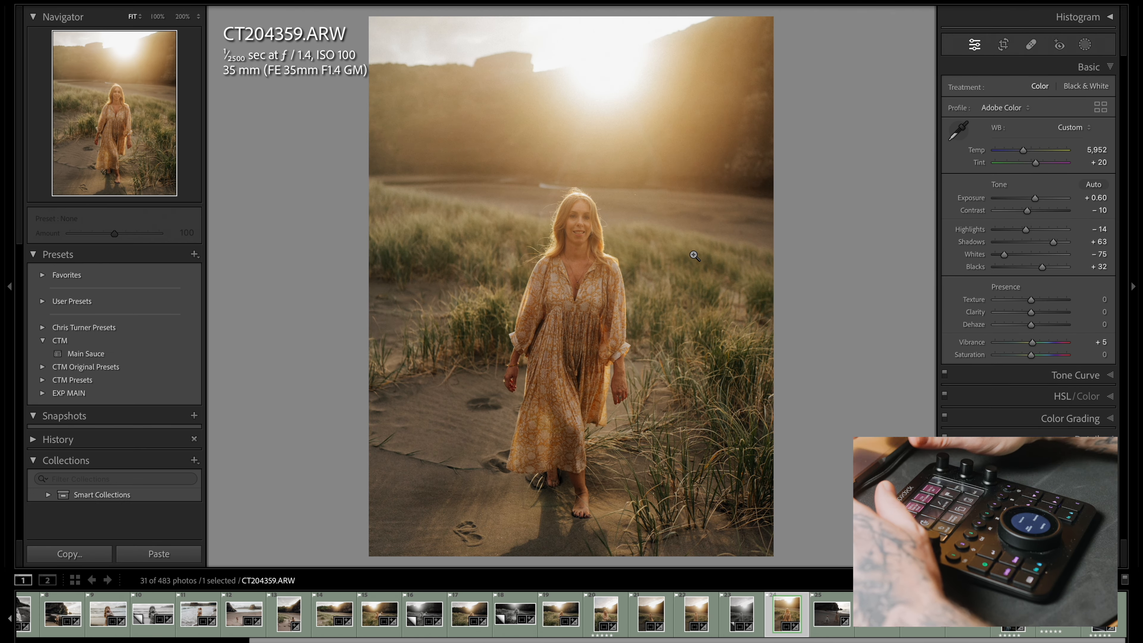
Create a virtual copy of CT204359.ARW with the CTM V3 - BW preset, exposure +0.90 and highlights -49
{"action": "key", "text": "ctrl+apostrophe"}
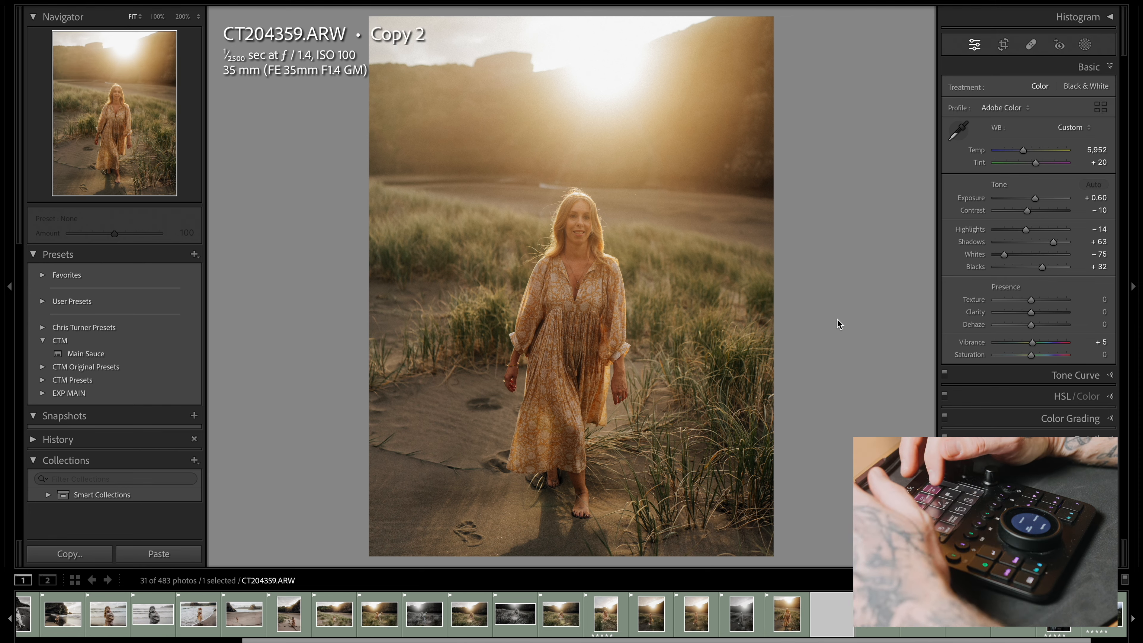
{"action": "key", "text": "v"}
{"action": "key", "text": "equal"}
{"action": "key", "text": "equal"}
{"action": "key", "text": "equal"}
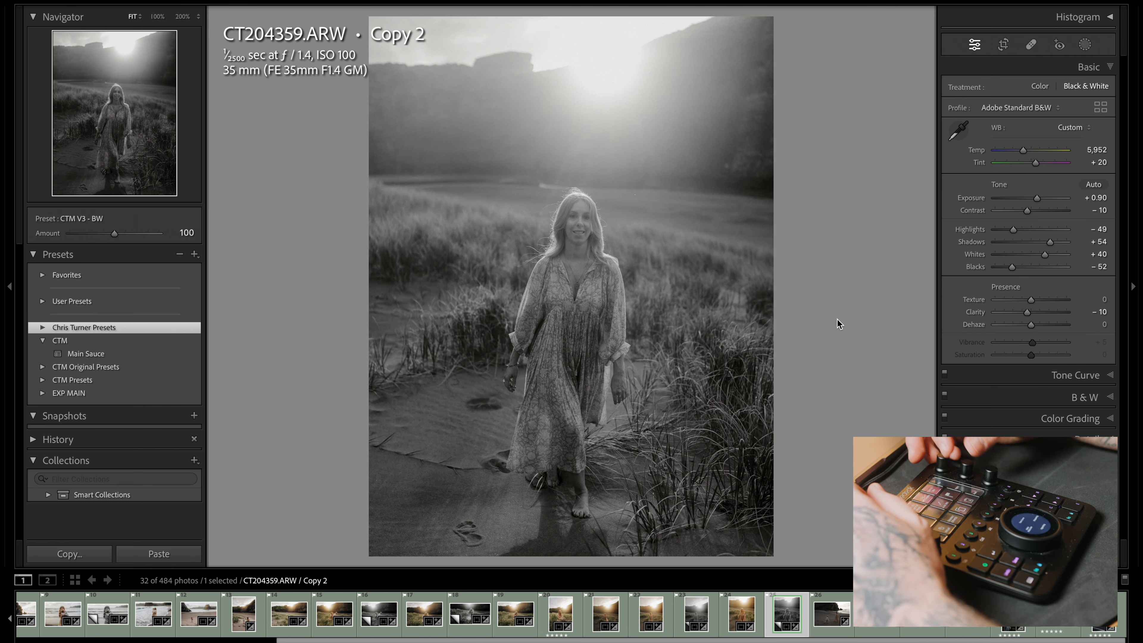
Apply the Main Sauce preset to the beach photo CT204389.ARW and set its exposure to +1.05
{"action": "key", "text": "Right"}
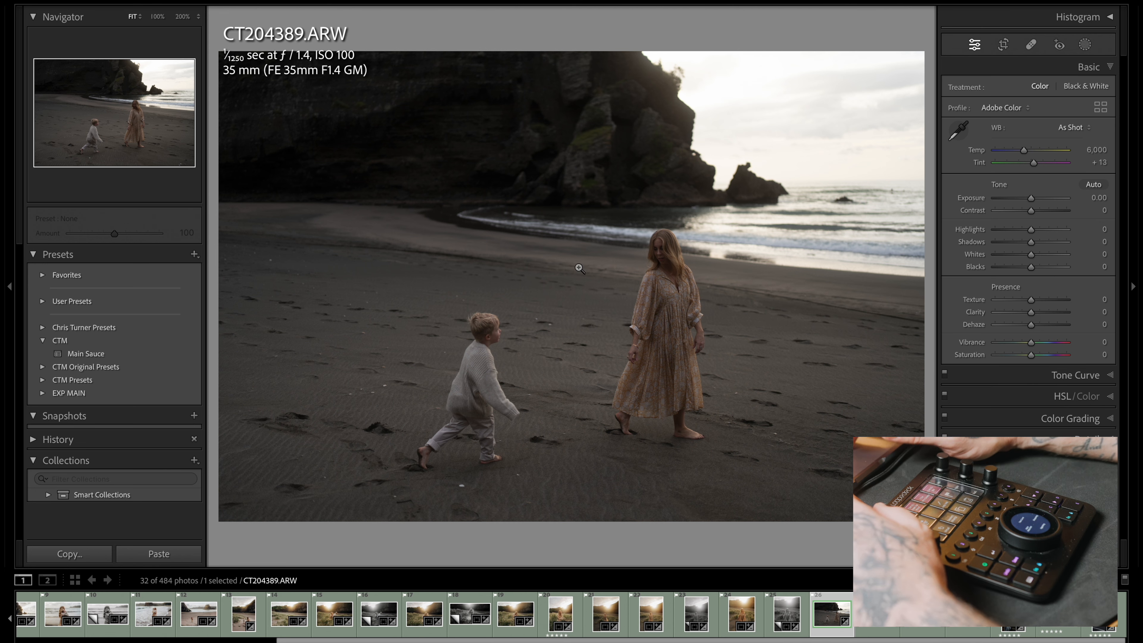
{"action": "left_click", "coordinate": [101, 354]}
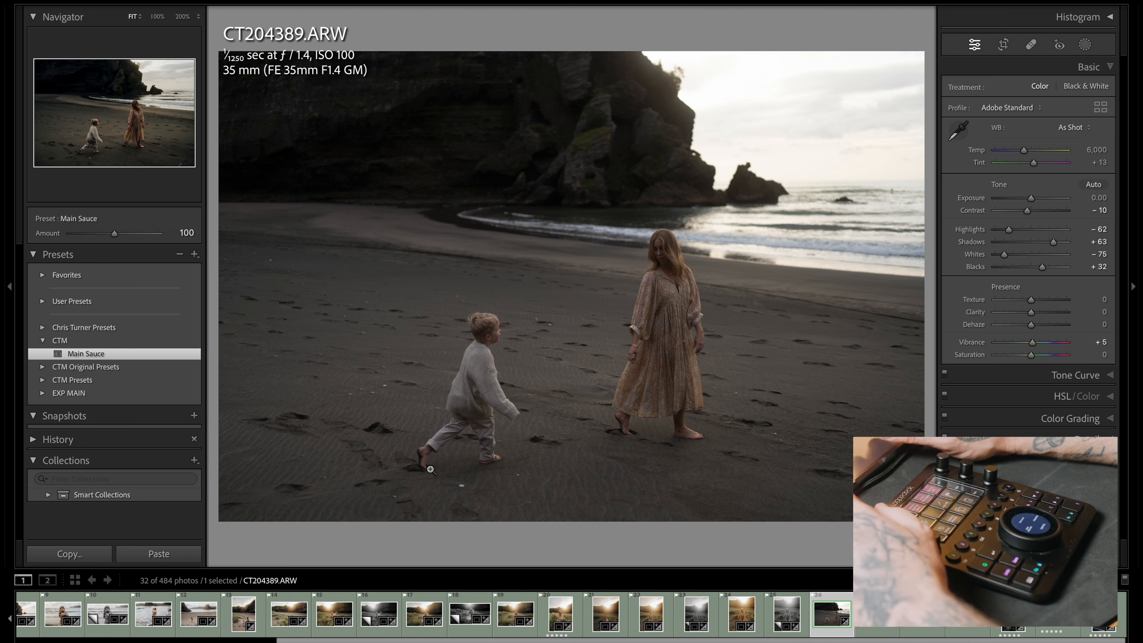
{"action": "key", "text": "equal"}
{"action": "key", "text": "equal"}
{"action": "key", "text": "equal"}
{"action": "key", "text": "minus"}
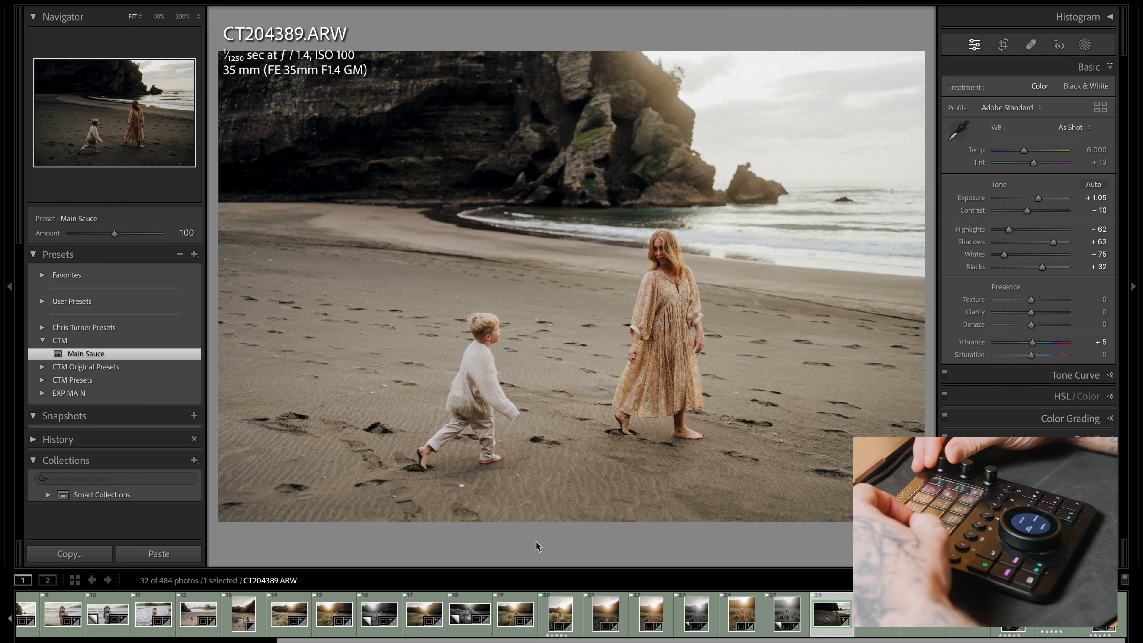
Level CT204389.ARW with a Transform rotation of +0.2 and refine its tone to exposure +1.10 and highlights -93
{"action": "key", "text": "super+7"}
{"action": "key", "text": "equal"}
{"action": "key", "text": "equal"}
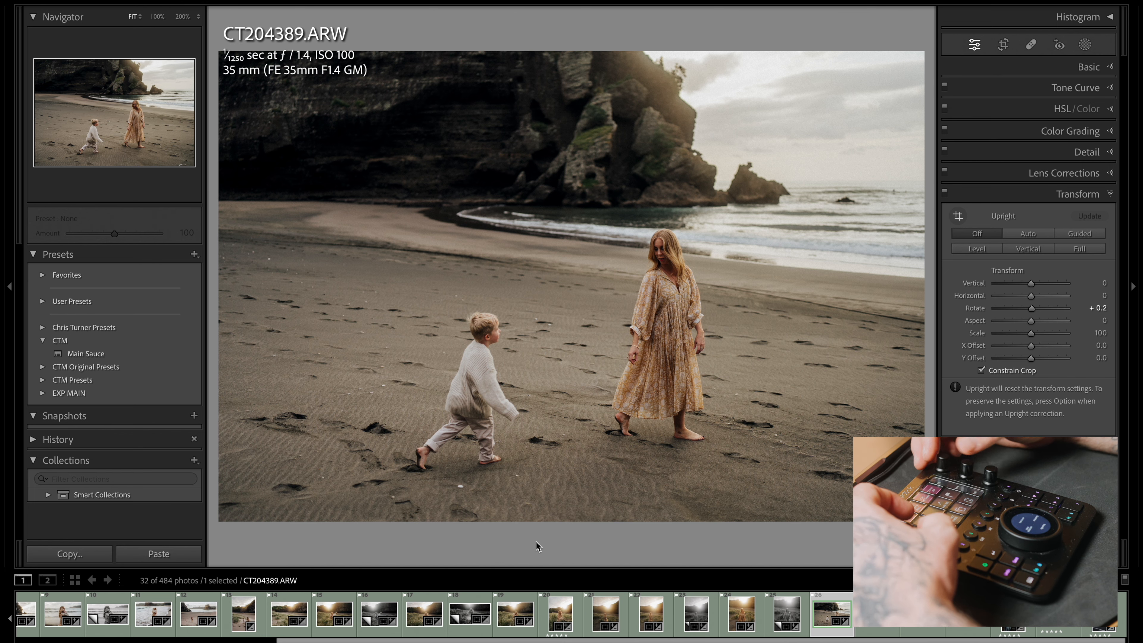
{"action": "key", "text": "super+1"}
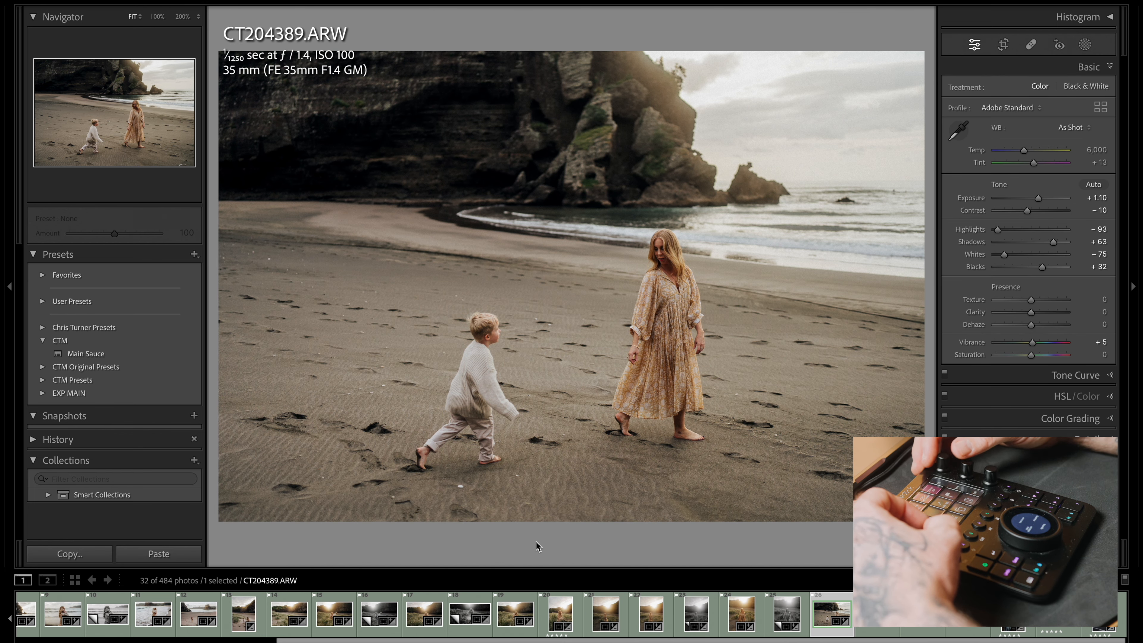
Apply the Main Sauce preset to the shoreline photo CT204435.ARW and set its exposure to +1.20
{"action": "key", "text": "Right"}
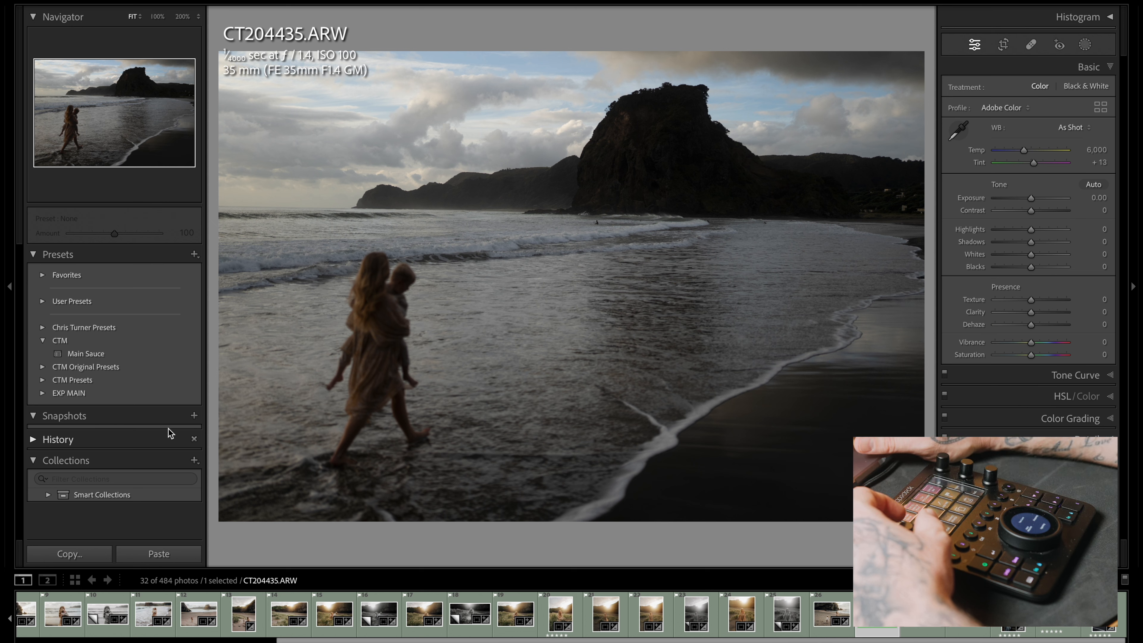
{"action": "left_click", "coordinate": [126, 356]}
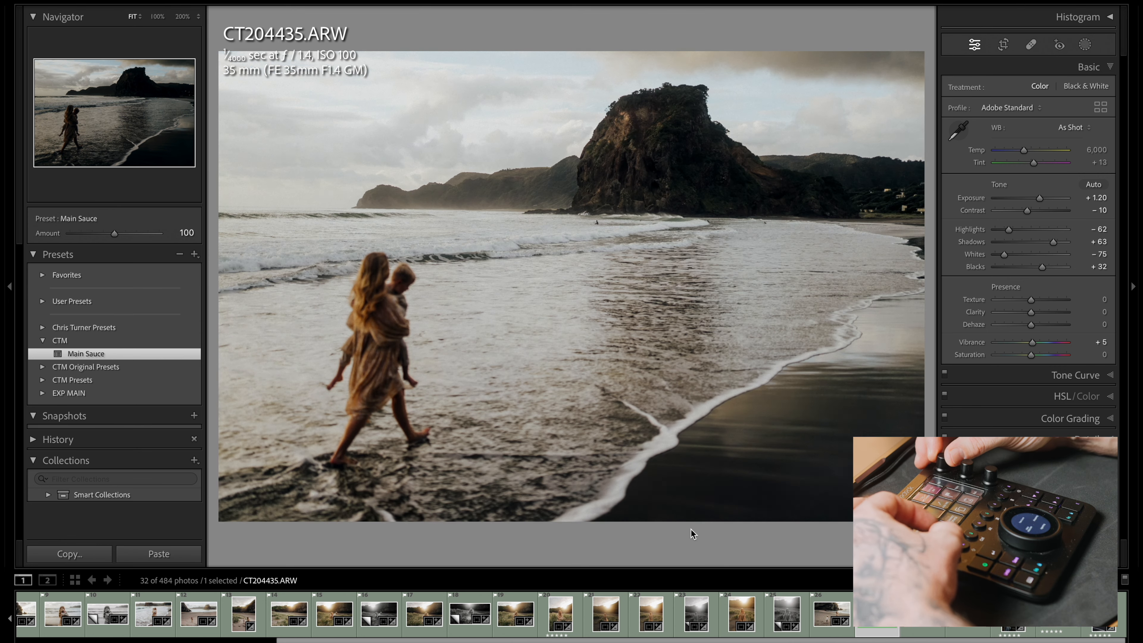
Level CT204435.ARW with a Transform rotation of -0.9 and refine its tone to exposure +1.30 and highlights -100
{"action": "key", "text": "super+7"}
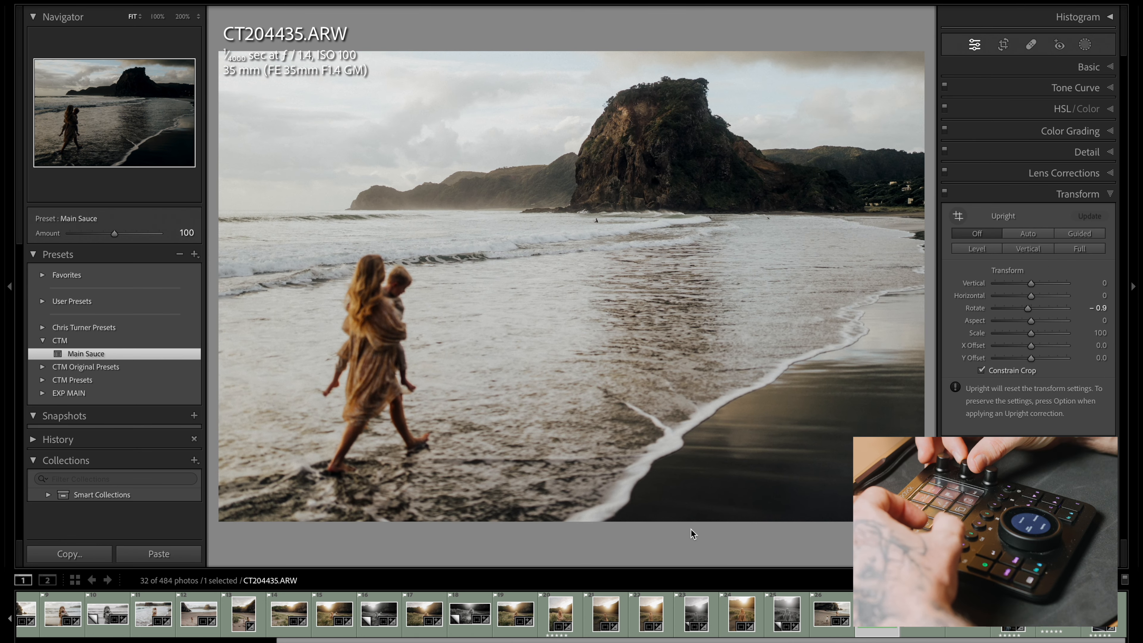
{"action": "key", "text": "super+1"}
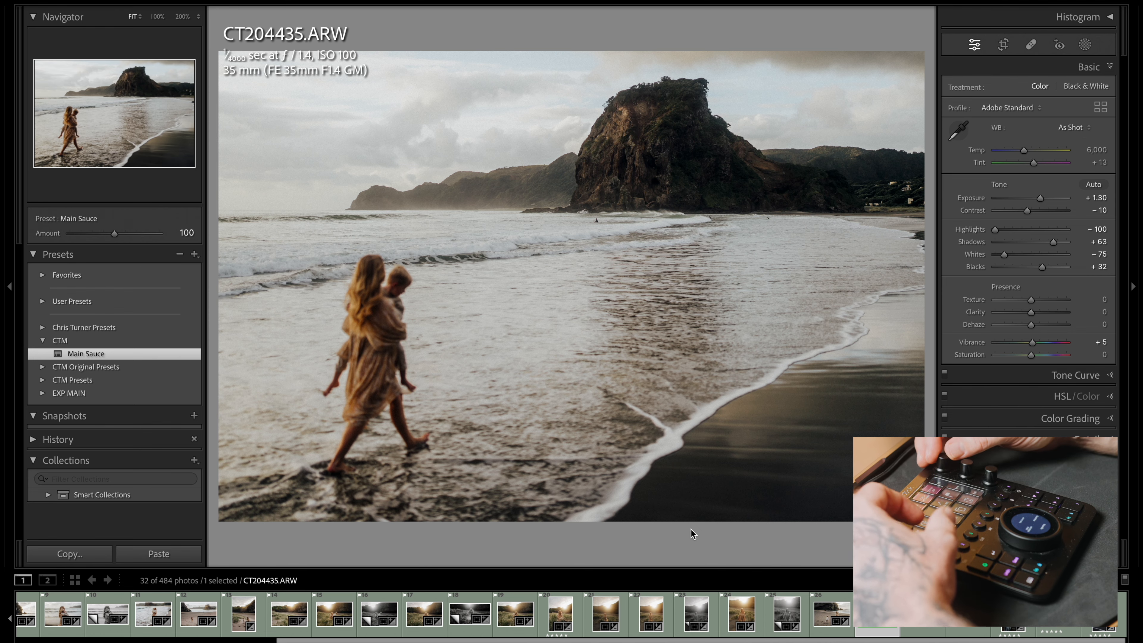
{"action": "key", "text": "super+7"}
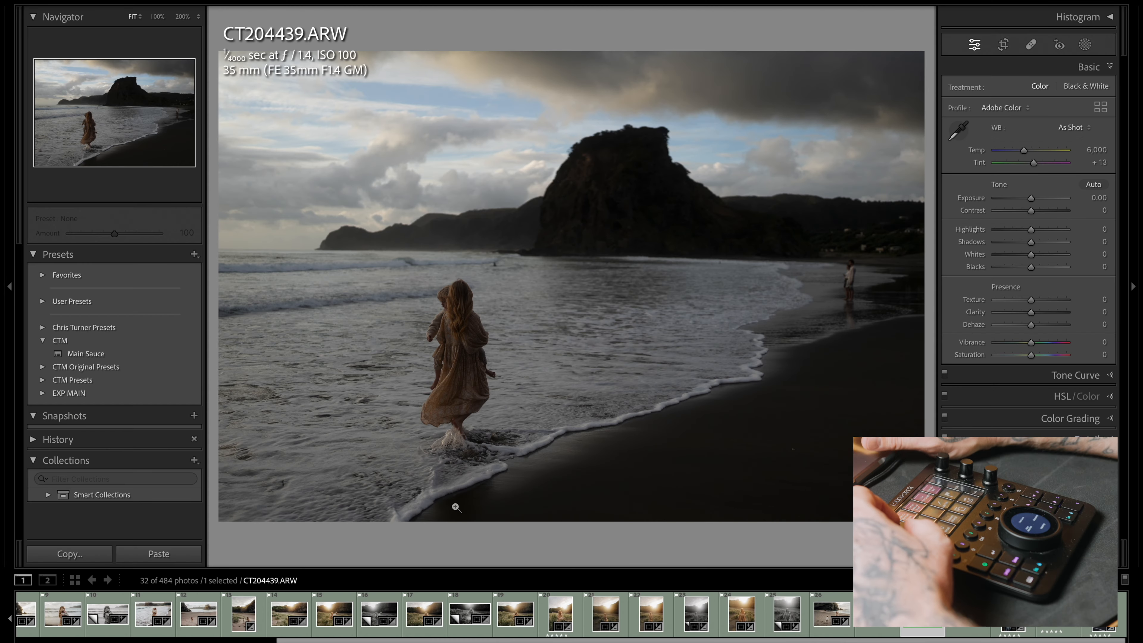
Apply the Main Sauce preset to the shoreline photo CT204439.ARW and set its exposure to +1.50
{"action": "left_click", "coordinate": [114, 354]}
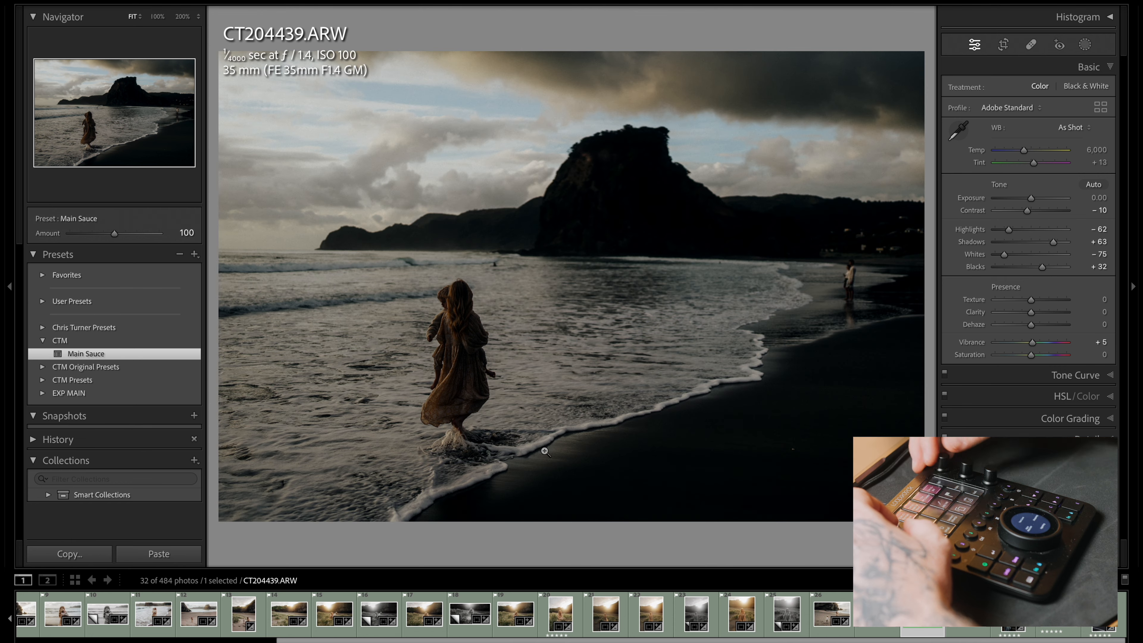
{"action": "key", "text": "equal"}
{"action": "key", "text": "equal"}
{"action": "key", "text": "equal"}
{"action": "key", "text": "equal"}
{"action": "key", "text": "equal"}
{"action": "key", "text": "equal"}
{"action": "key", "text": "equal"}
{"action": "key", "text": "equal"}
{"action": "key", "text": "equal"}
{"action": "key", "text": "equal"}
{"action": "key", "text": "equal"}
{"action": "key", "text": "equal"}
{"action": "key", "text": "equal"}
{"action": "key", "text": "equal"}
{"action": "key", "text": "equal"}
{"action": "key", "text": "equal"}
{"action": "key", "text": "equal"}
{"action": "key", "text": "equal"}
{"action": "key", "text": "equal"}
{"action": "key", "text": "equal"}
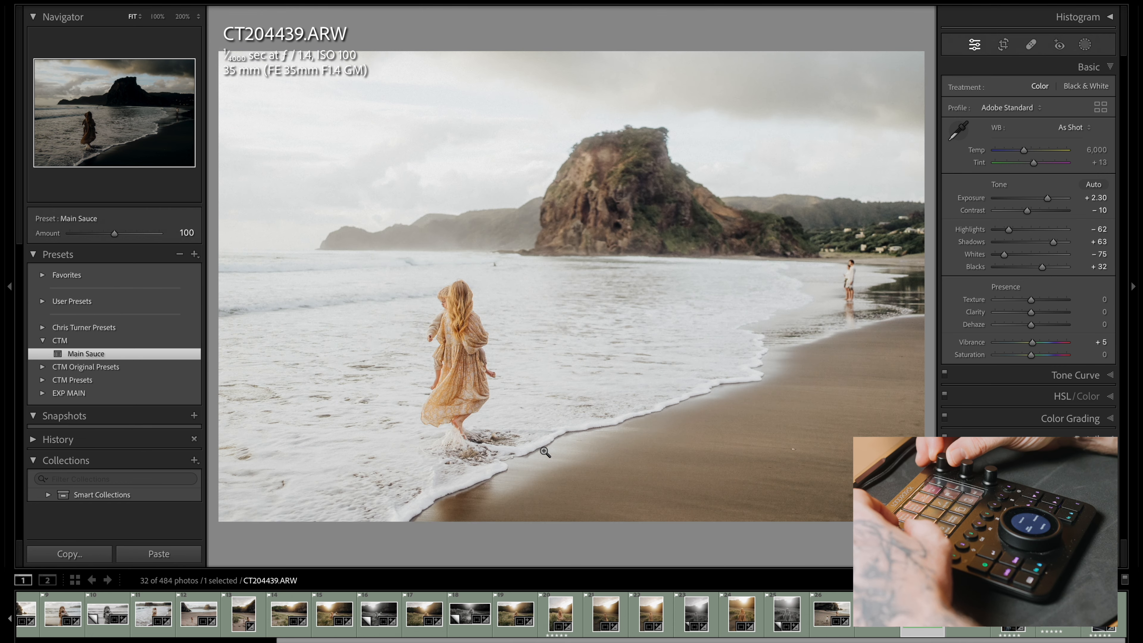
{"action": "key", "text": "minus"}
{"action": "key", "text": "minus"}
{"action": "key", "text": "minus"}
{"action": "key", "text": "minus"}
{"action": "key", "text": "minus"}
{"action": "key", "text": "minus"}
{"action": "key", "text": "minus"}
{"action": "key", "text": "minus"}
{"action": "key", "text": "minus"}
{"action": "key", "text": "minus"}
{"action": "key", "text": "minus"}
{"action": "key", "text": "minus"}
{"action": "key", "text": "minus"}
{"action": "key", "text": "minus"}
{"action": "key", "text": "minus"}
{"action": "key", "text": "minus"}
{"action": "key", "text": "minus"}
{"action": "key", "text": "minus"}
{"action": "key", "text": "minus"}
{"action": "key", "text": "minus"}
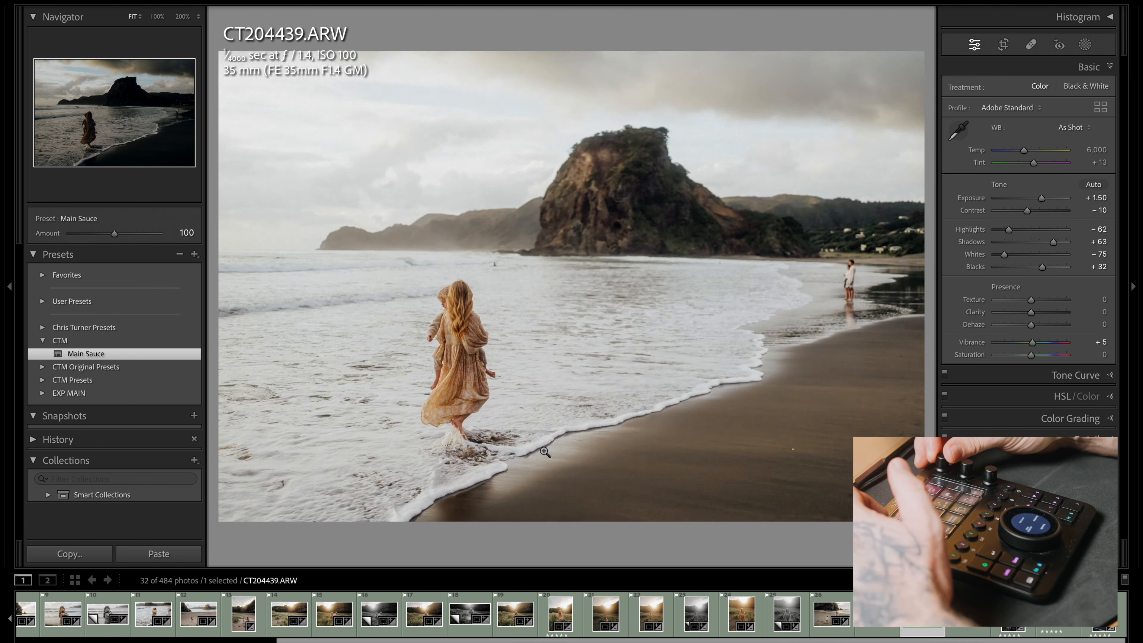
Level the horizon of CT204439.ARW with a Transform rotation of -0.5
{"action": "key", "text": "minus"}
{"action": "key", "text": "minus"}
{"action": "key", "text": "minus"}
{"action": "key", "text": "minus"}
{"action": "key", "text": "minus"}
{"action": "key", "text": "minus"}
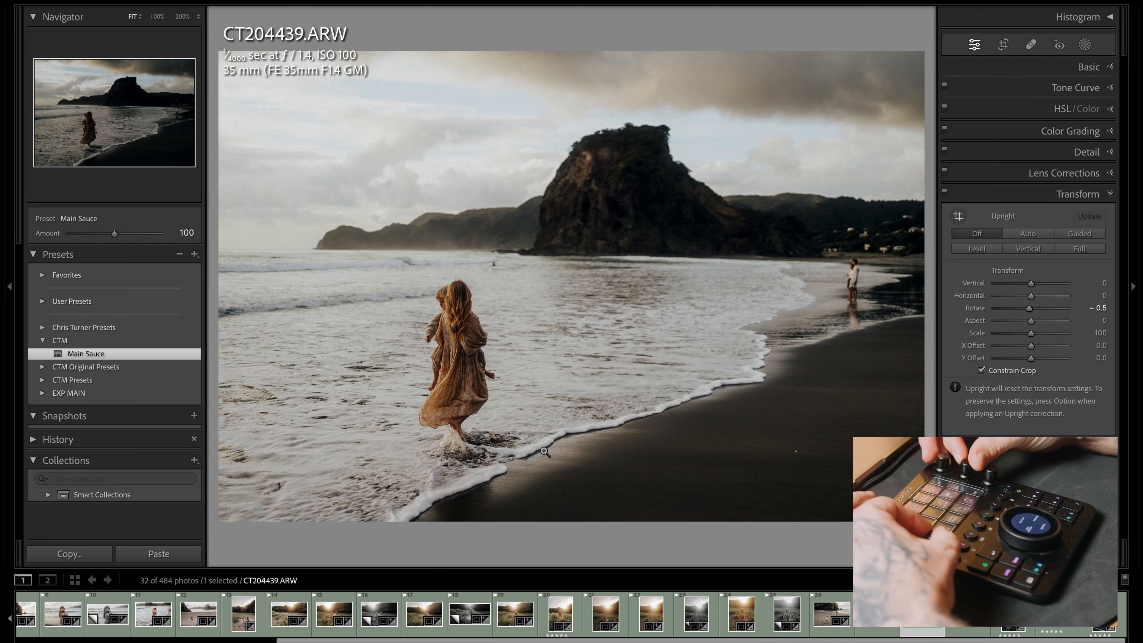
Refine the tone of CT204439.ARW to exposure +1.35, highlights -100 and shadows +68
{"action": "key", "text": "minus"}
{"action": "key", "text": "minus"}
{"action": "key", "text": "minus"}
{"action": "key", "text": "minus"}
{"action": "key", "text": "minus"}
{"action": "key", "text": "minus"}
{"action": "key", "text": "minus"}
{"action": "key", "text": "minus"}
{"action": "key", "text": "equal"}
{"action": "key", "text": "equal"}
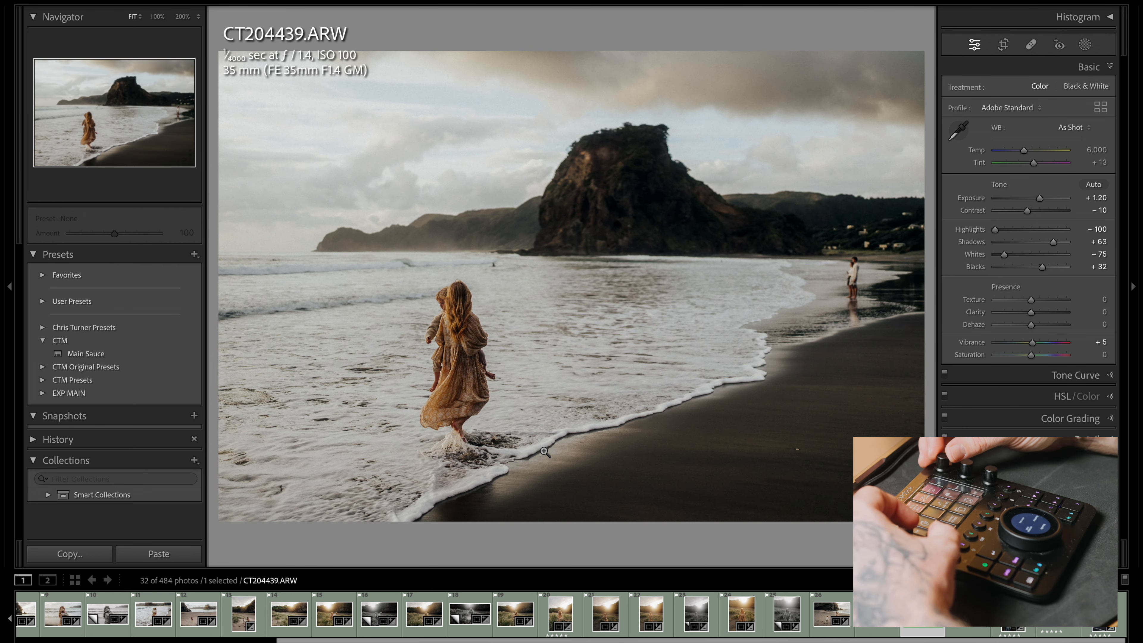
{"action": "key", "text": "equal"}
{"action": "key", "text": "equal"}
{"action": "key", "text": "equal"}
{"action": "key", "text": "equal"}
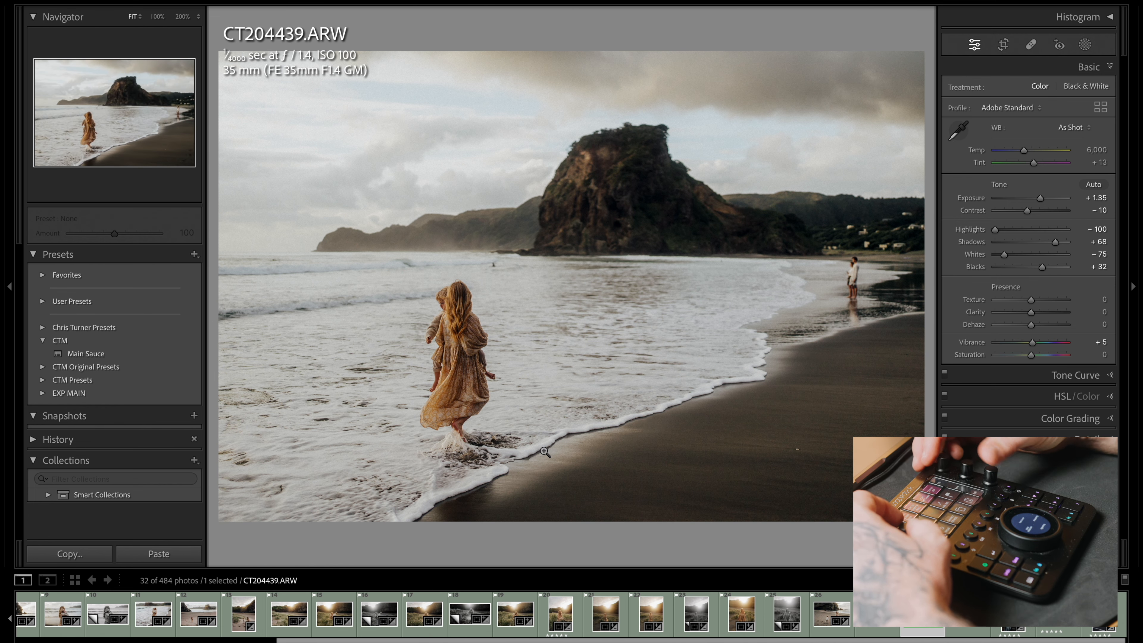
Apply the Main Sauce preset to the next photo, the rock landscape CT204448.ARW, and set its exposure to +1.00
{"action": "key", "text": "Right"}
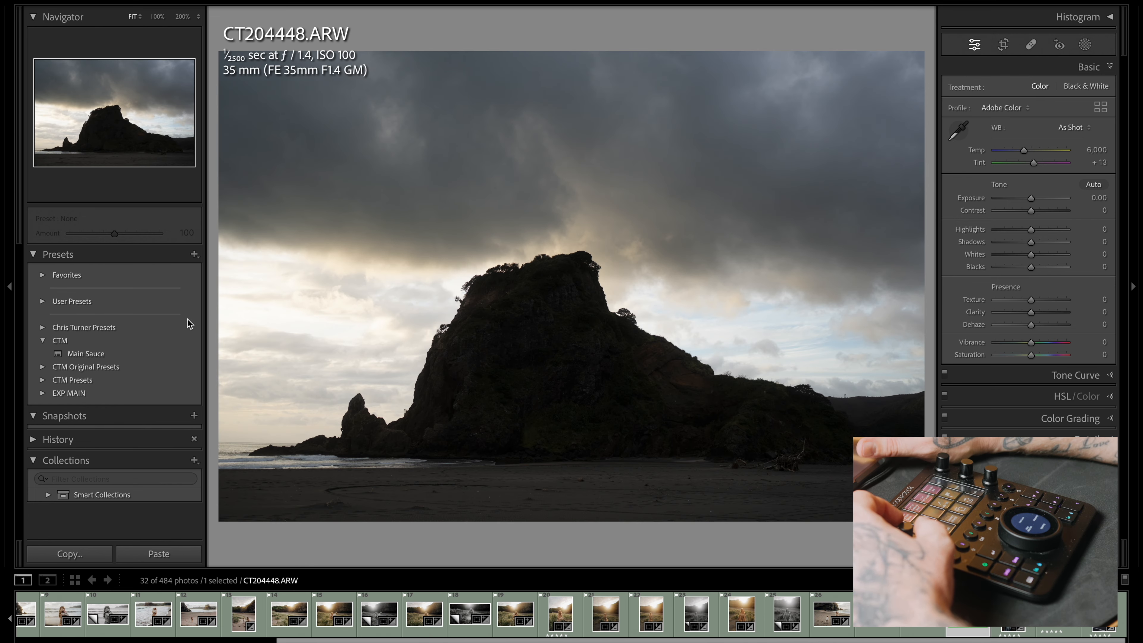
{"action": "left_click", "coordinate": [123, 353]}
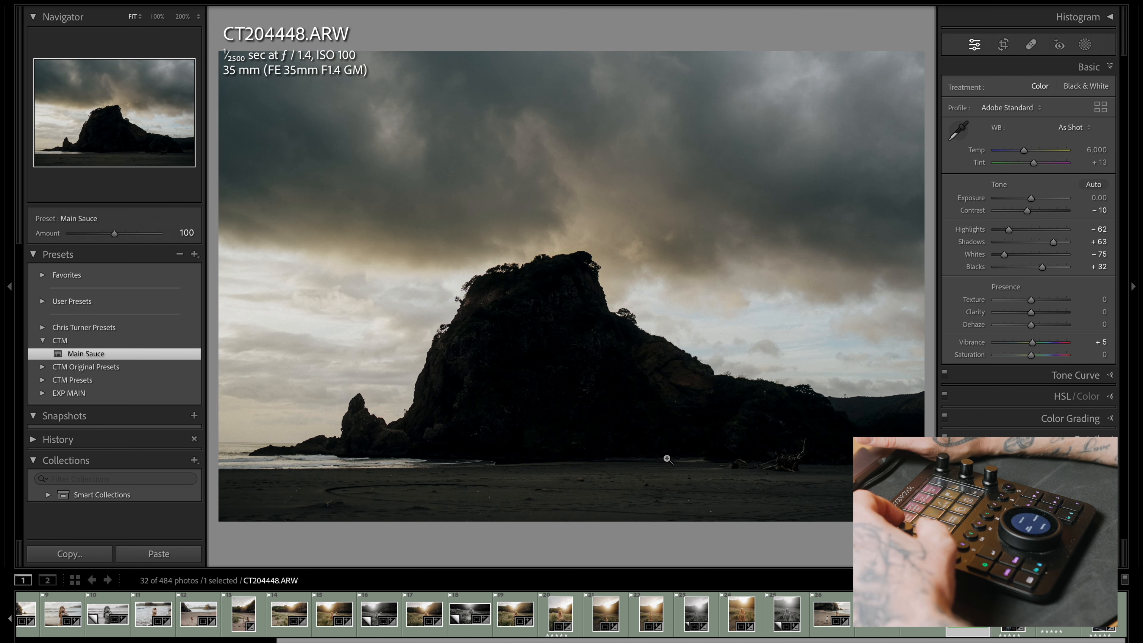
{"action": "key", "text": "equal"}
{"action": "key", "text": "equal"}
{"action": "key", "text": "equal"}
{"action": "key", "text": "equal"}
{"action": "key", "text": "equal"}
{"action": "key", "text": "equal"}
{"action": "key", "text": "equal"}
{"action": "key", "text": "equal"}
{"action": "key", "text": "equal"}
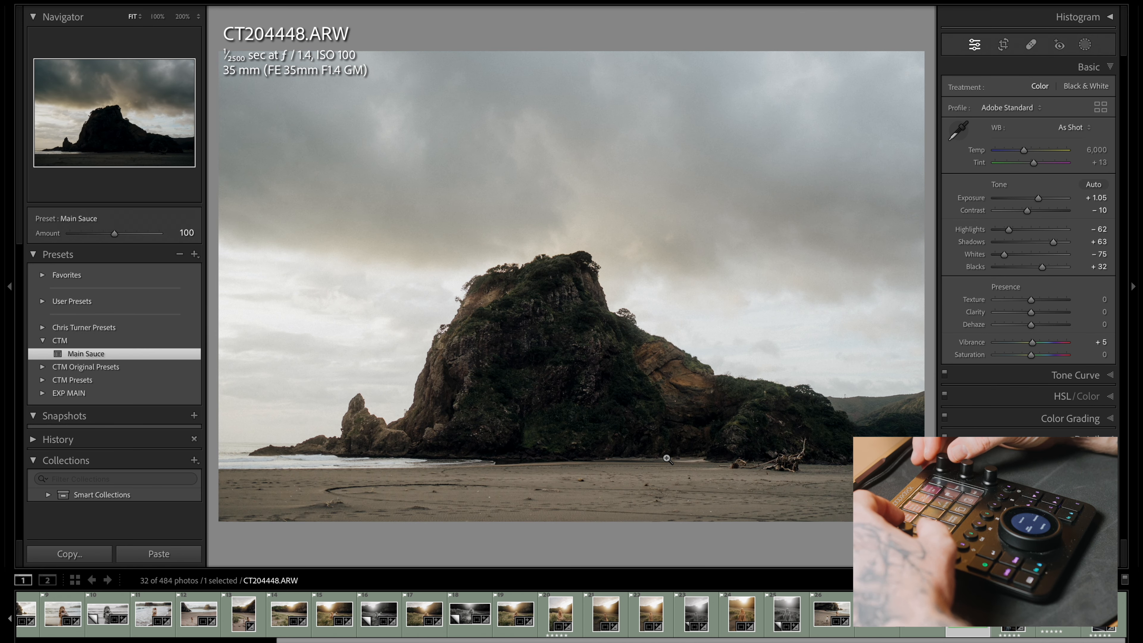
{"action": "key", "text": "equal"}
{"action": "key", "text": "equal"}
{"action": "key", "text": "equal"}
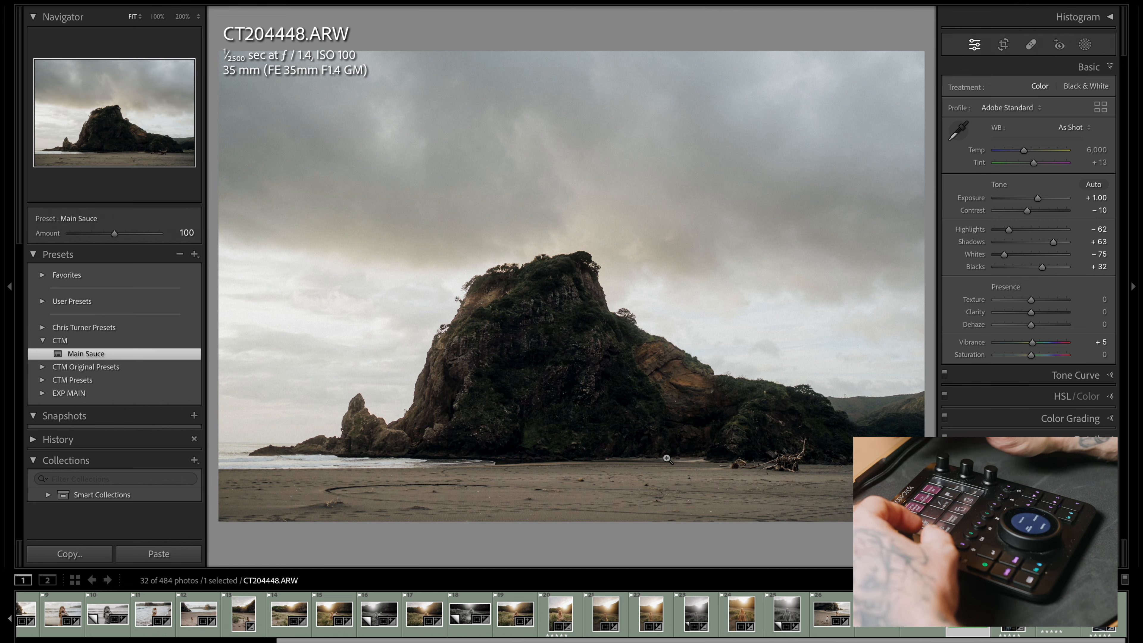
Level CT204448.ARW with a Transform rotation of -0.3 and set its exposure to +0.85
{"action": "key", "text": "super+7"}
{"action": "key", "text": "minus"}
{"action": "key", "text": "minus"}
{"action": "key", "text": "minus"}
{"action": "key", "text": "minus"}
{"action": "key", "text": "minus"}
{"action": "key", "text": "equal"}
{"action": "key", "text": "equal"}
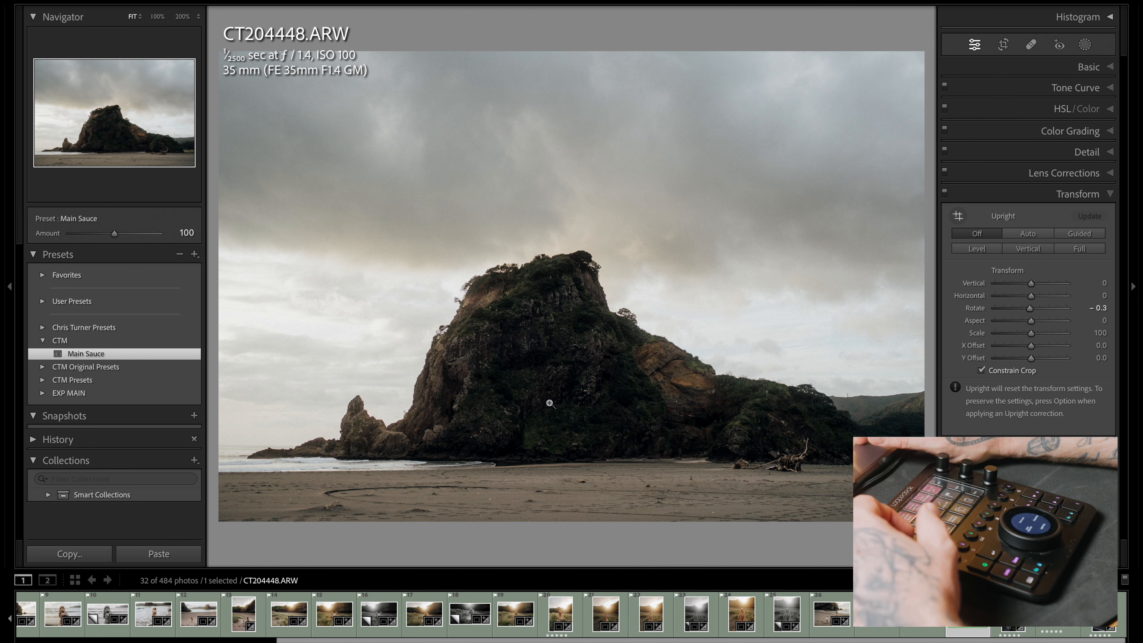
{"action": "key", "text": "super+1"}
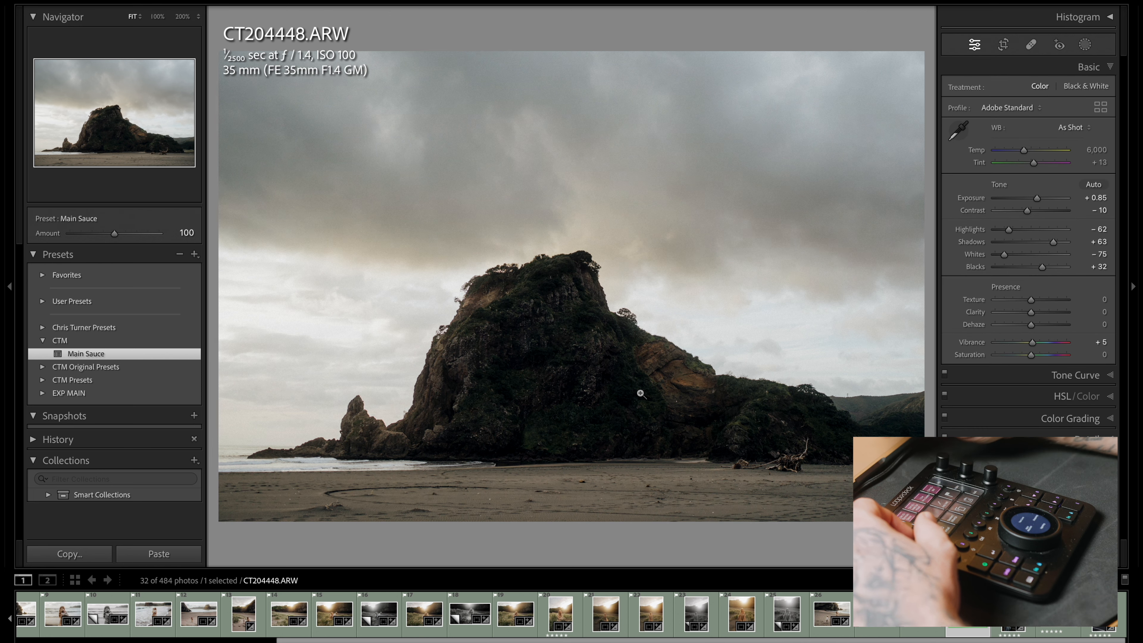
Darken the sky of CT204448.ARW with a Select Sky mask at exposure -0.92 and highlights 4, and set the photo's overall exposure to +1.05
{"action": "key", "text": "shift+w"}
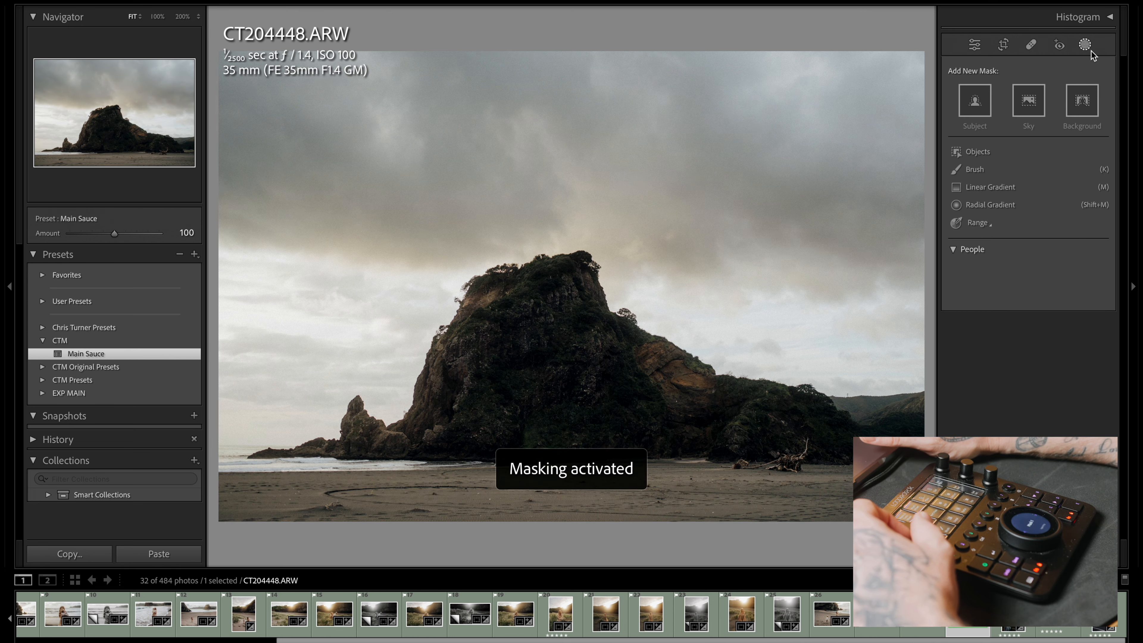
{"action": "left_click", "coordinate": [1026, 105]}
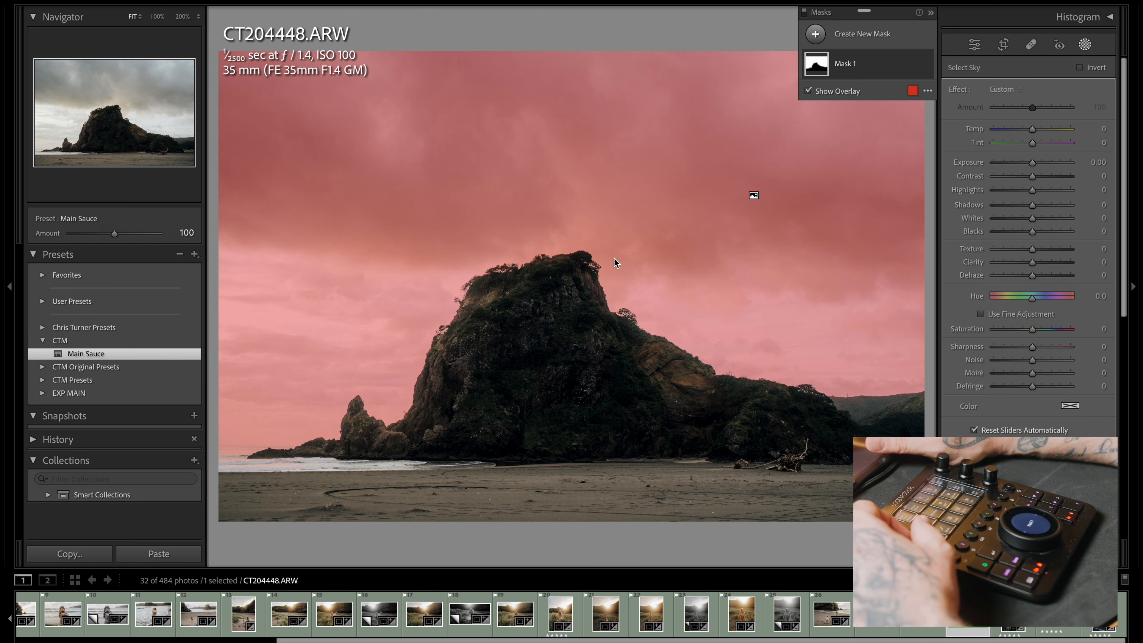
{"action": "left_click_drag", "start_coordinate": [1030, 160], "coordinate": [1023, 160]}
{"action": "key", "text": "equal"}
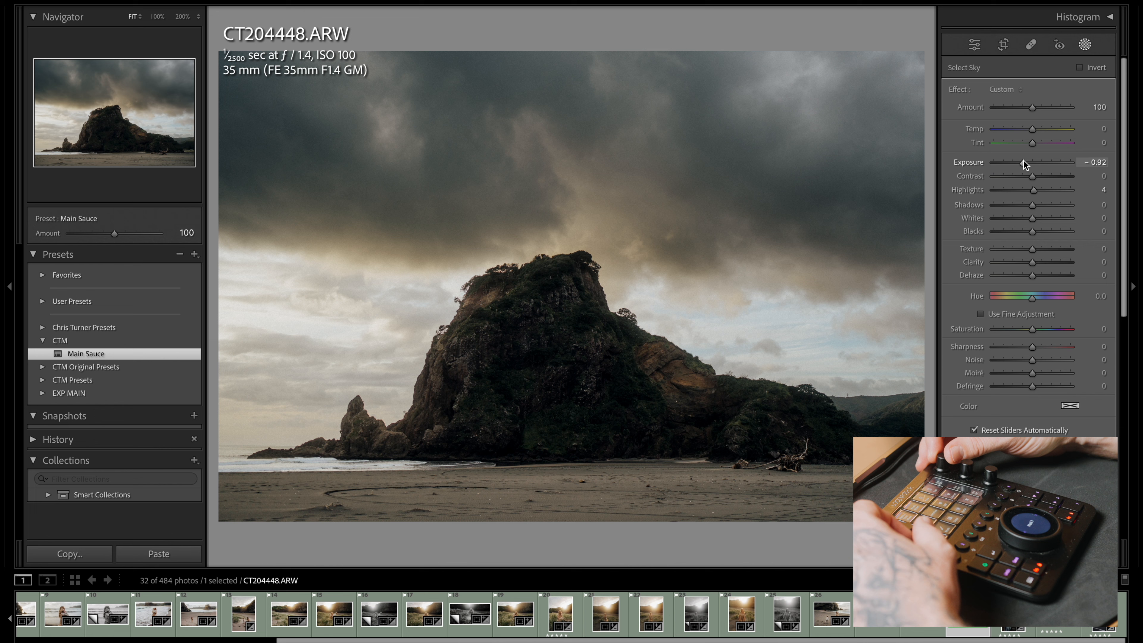
{"action": "key", "text": "d"}
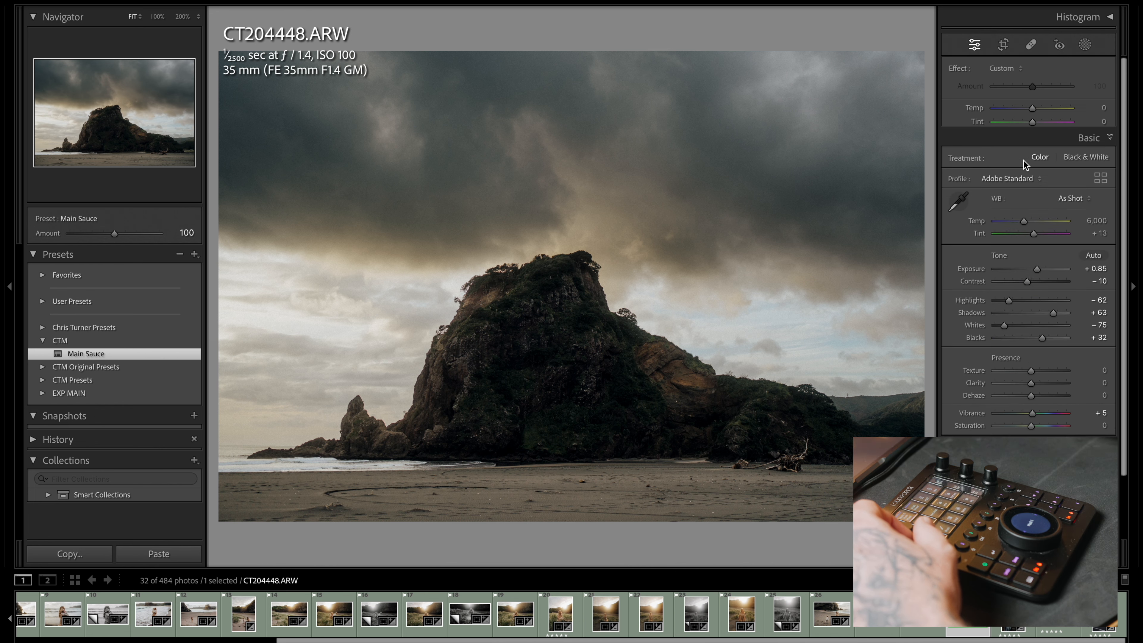
{"action": "key", "text": "minus"}
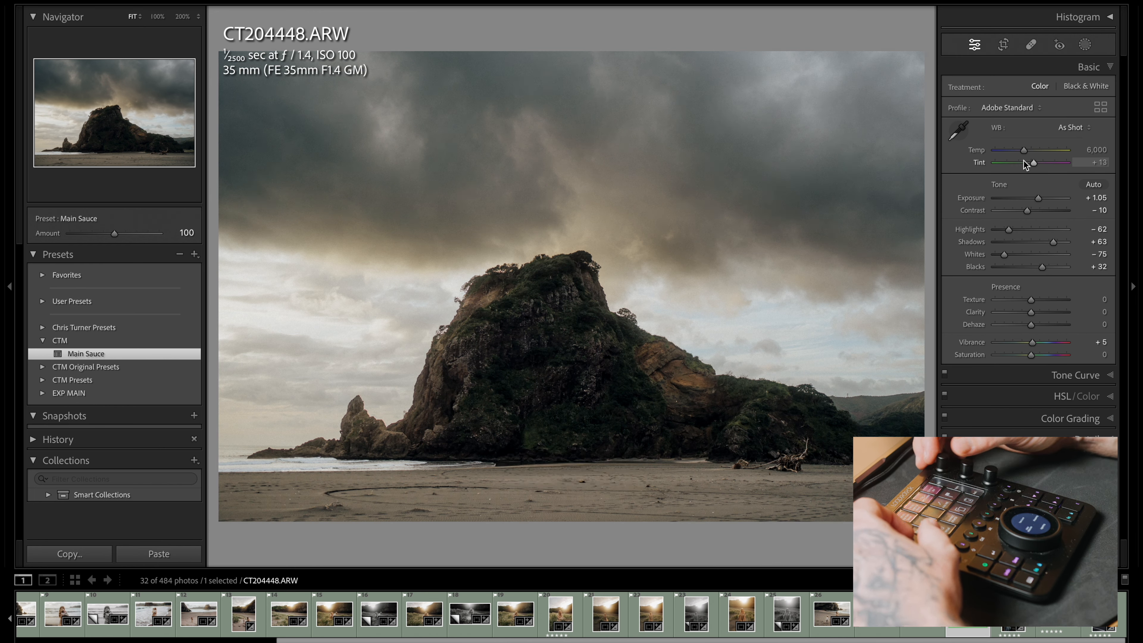